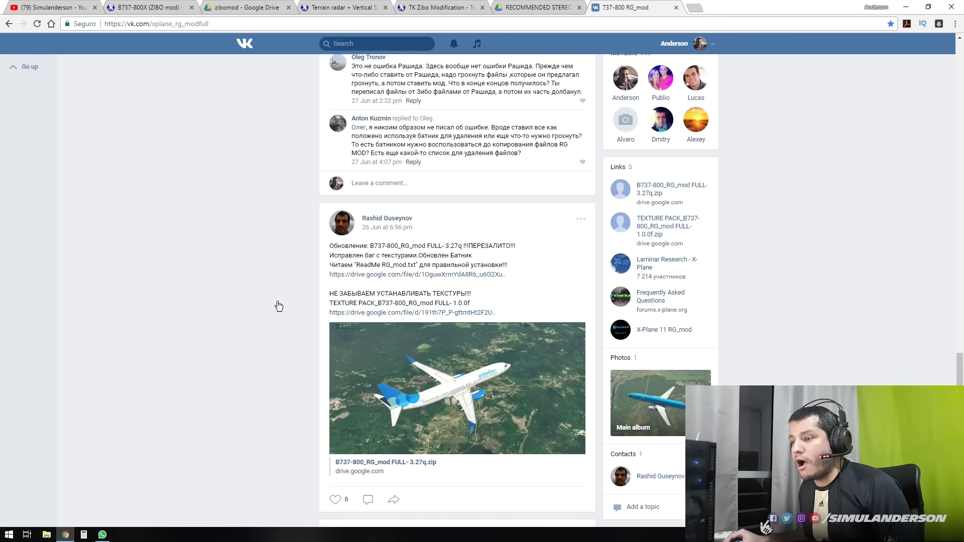
# Look through the 737-800 RG_mod group page, covering its description and the most recent posts
pyautogui.scroll(15, 259, 297)
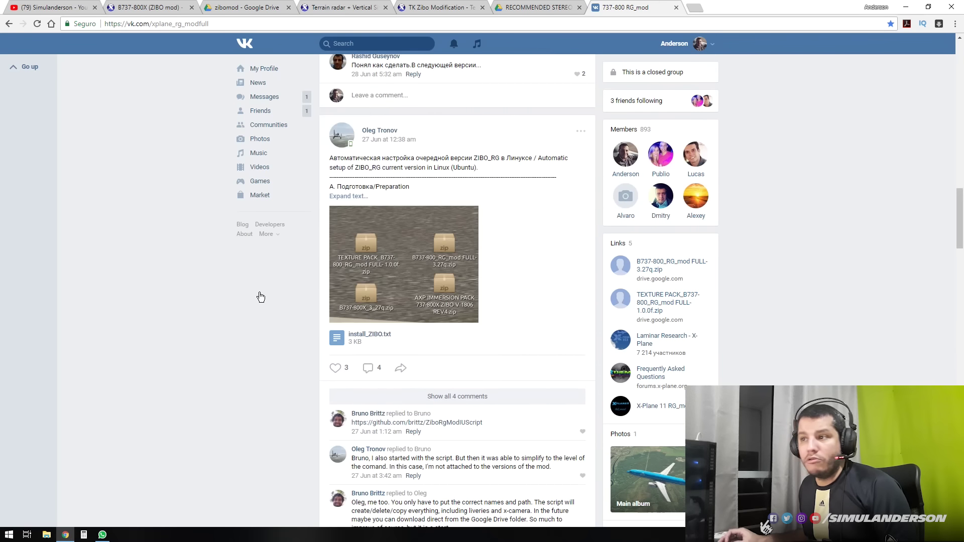
pyautogui.scroll(15, 261, 297)
pyautogui.scroll(-5, 258, 293)
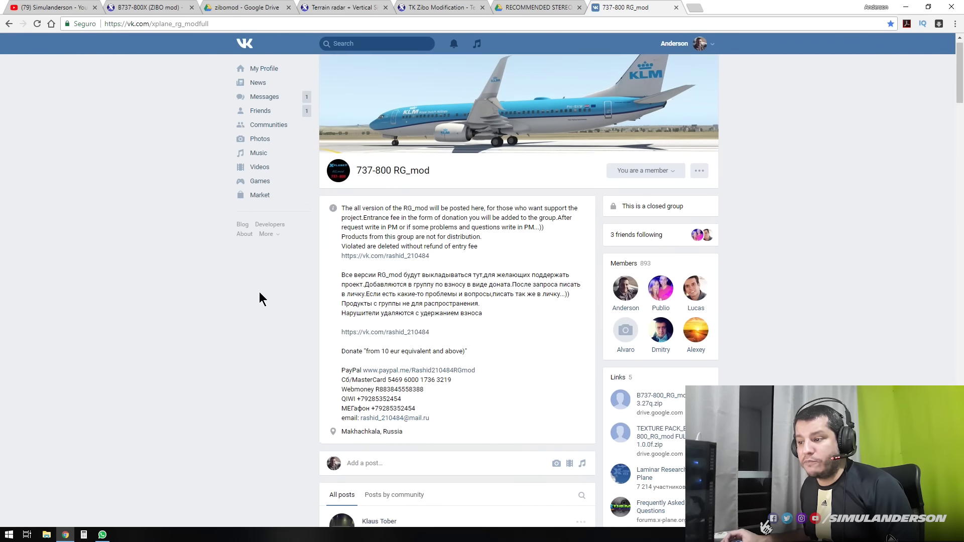
pyautogui.scroll(-5, 258, 293)
pyautogui.scroll(2, 255, 291)
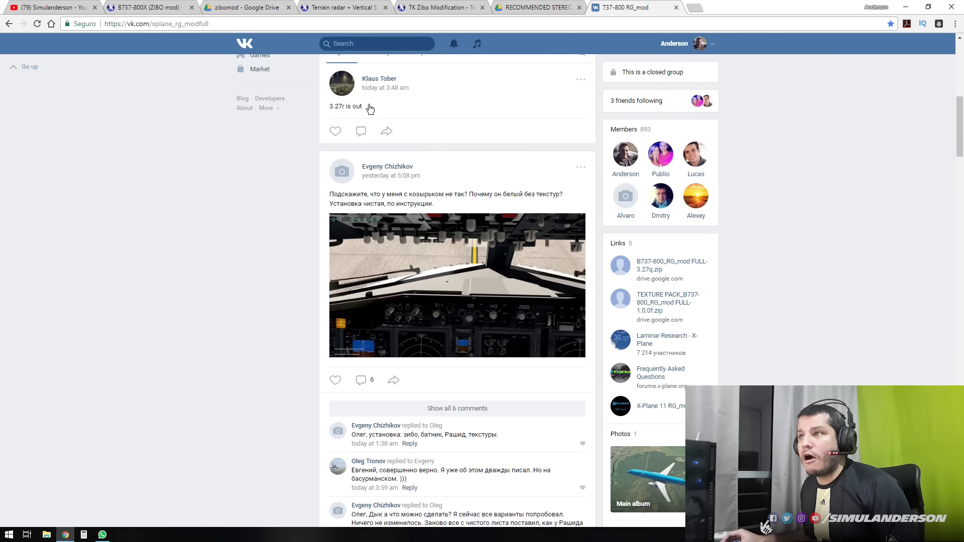
pyautogui.scroll(1, 371, 109)
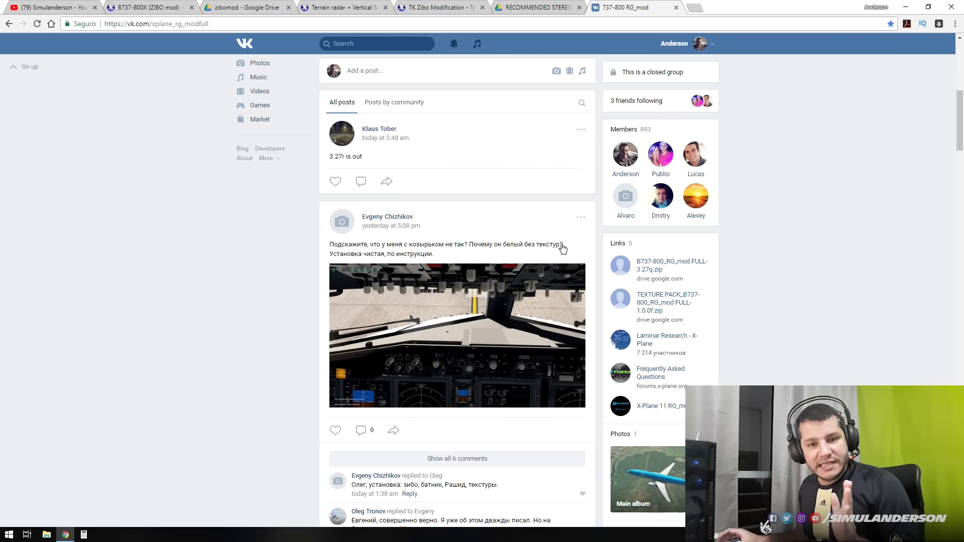
# Switch from the browser to File Explorer and open the B737-800X folder inside X-Plane 11's Aircraft folder
pyautogui.click(906, 7)
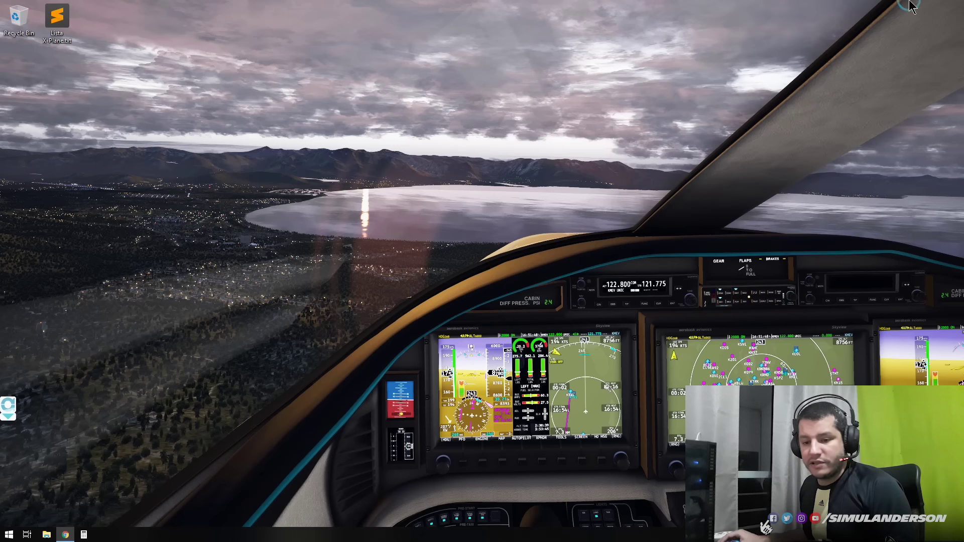
pyautogui.click(47, 534)
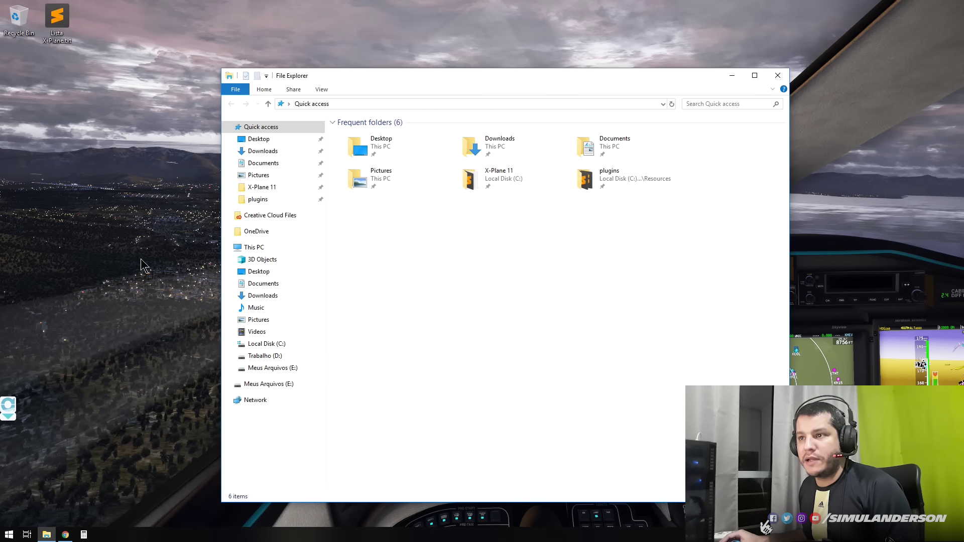
pyautogui.click(256, 188)
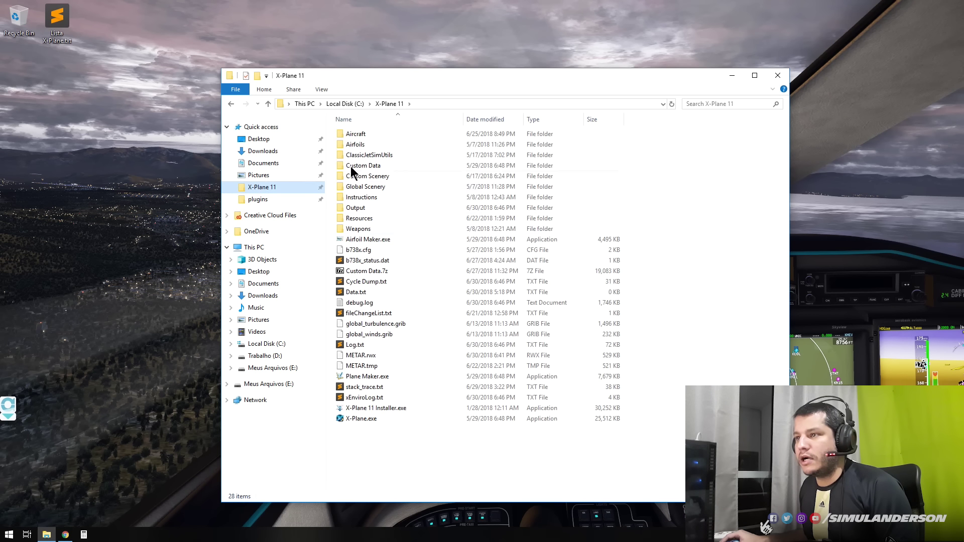
pyautogui.doubleClick(358, 133)
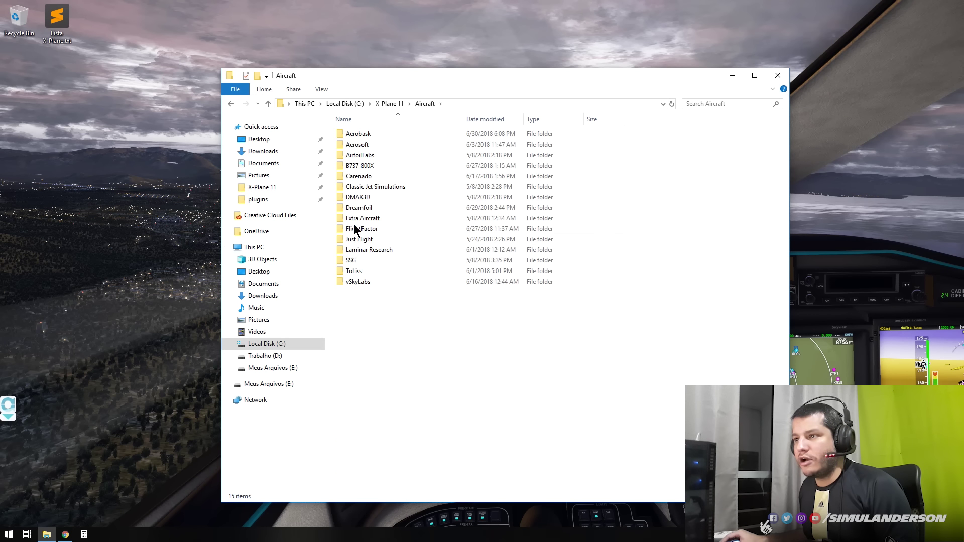
pyautogui.click(363, 167)
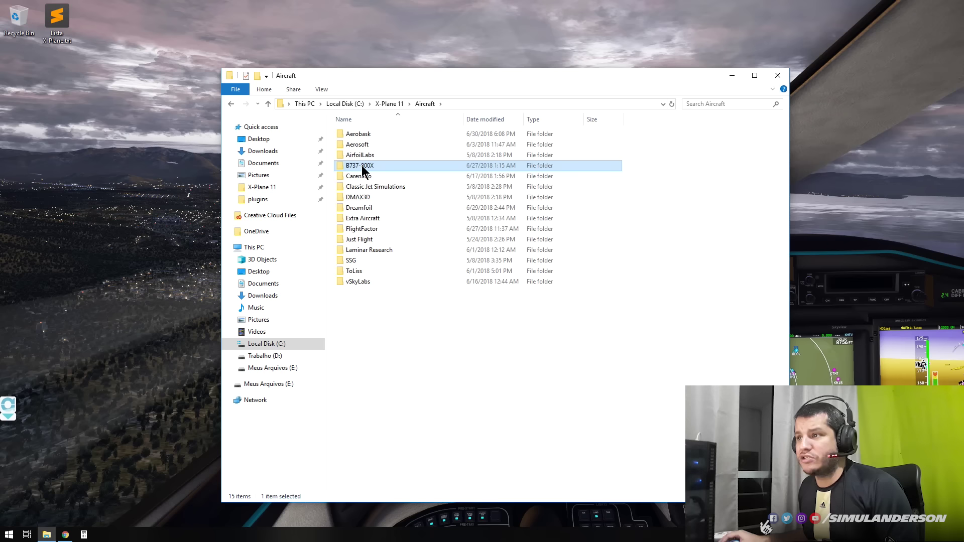
pyautogui.doubleClick(362, 166)
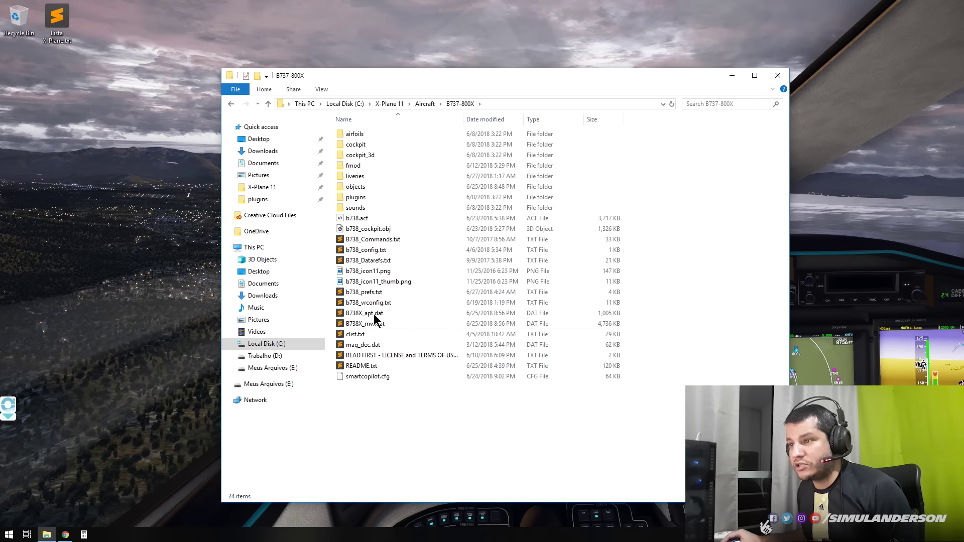
# Back up b738_prefs.txt and smartcopilot.cfg from the B737-800X folder by copying them to the desktop
pyautogui.click(364, 293)
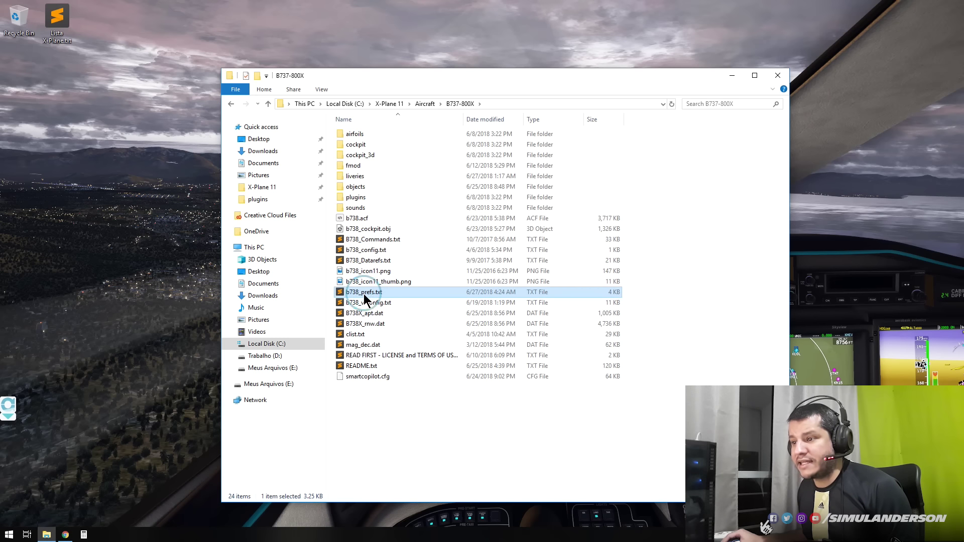
pyautogui.moveTo(373, 298); pyautogui.dragTo(146, 211)
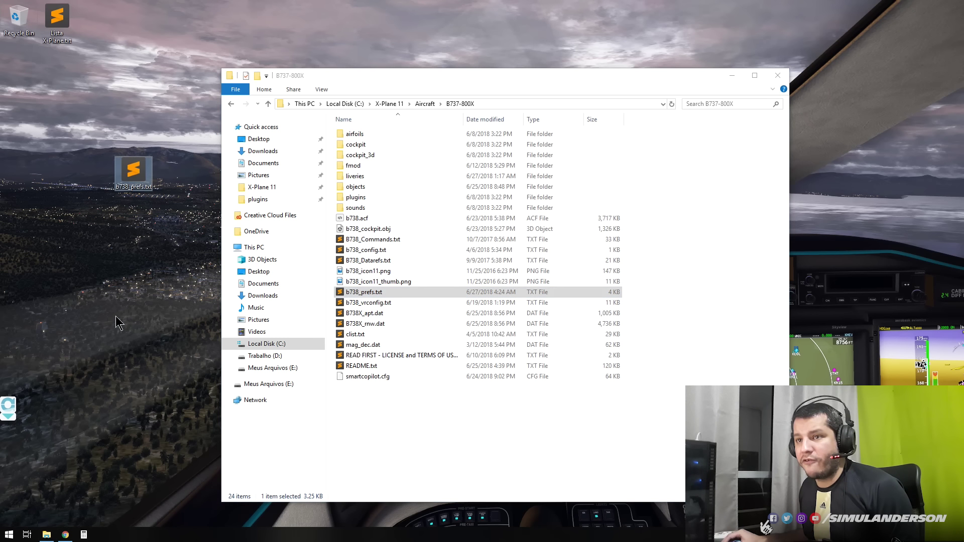
pyautogui.click(370, 378)
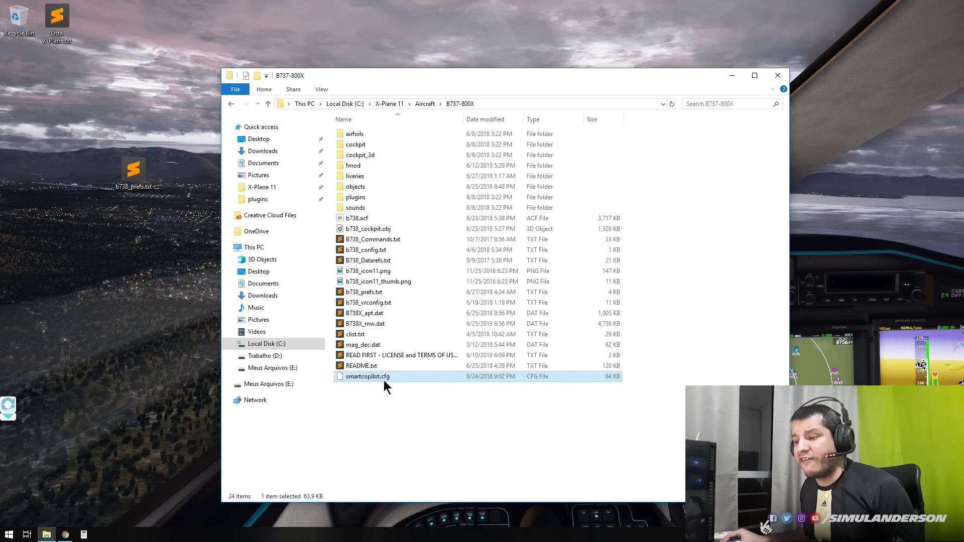
pyautogui.moveTo(384, 381); pyautogui.dragTo(136, 219)
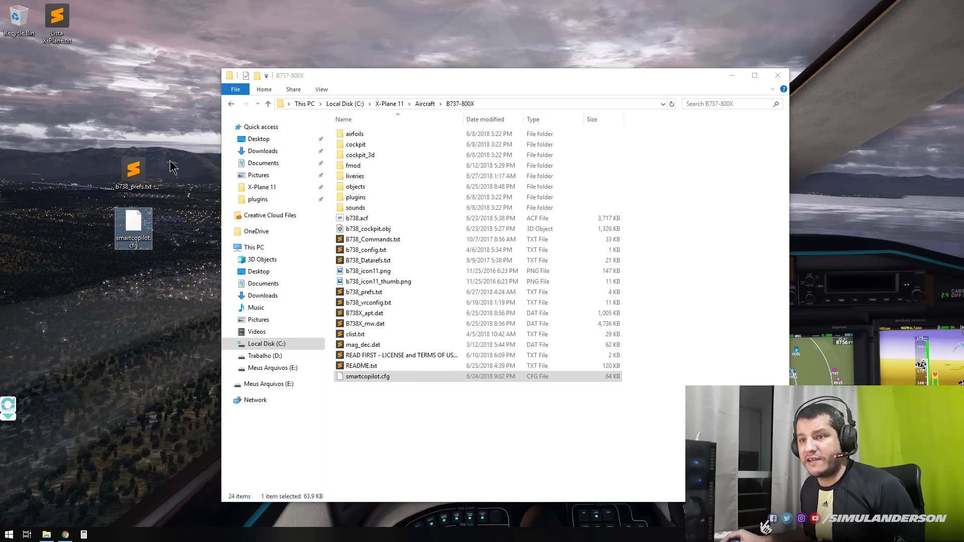
# Copy the GOL PR-GYD folder from the aircraft's liveries folder to the desktop
pyautogui.doubleClick(355, 175)
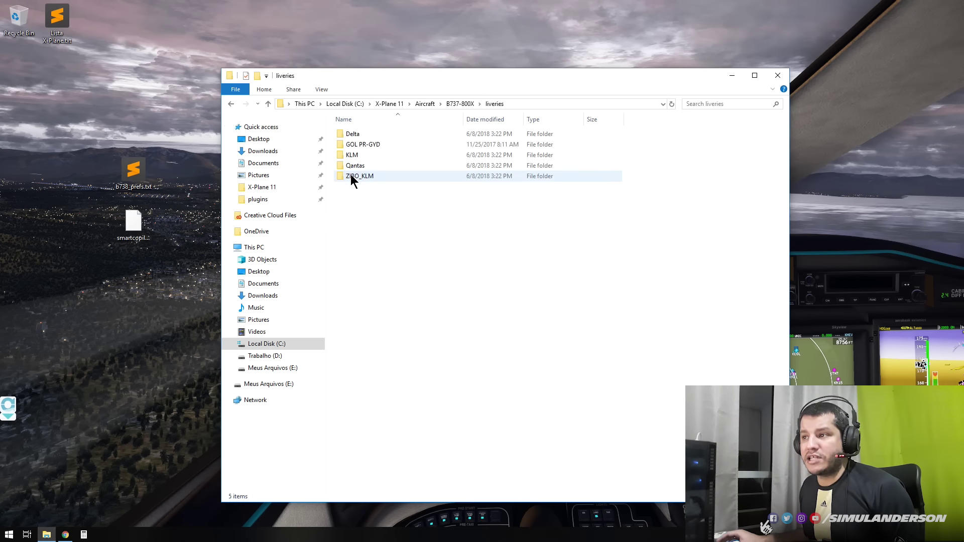
pyautogui.click(372, 145)
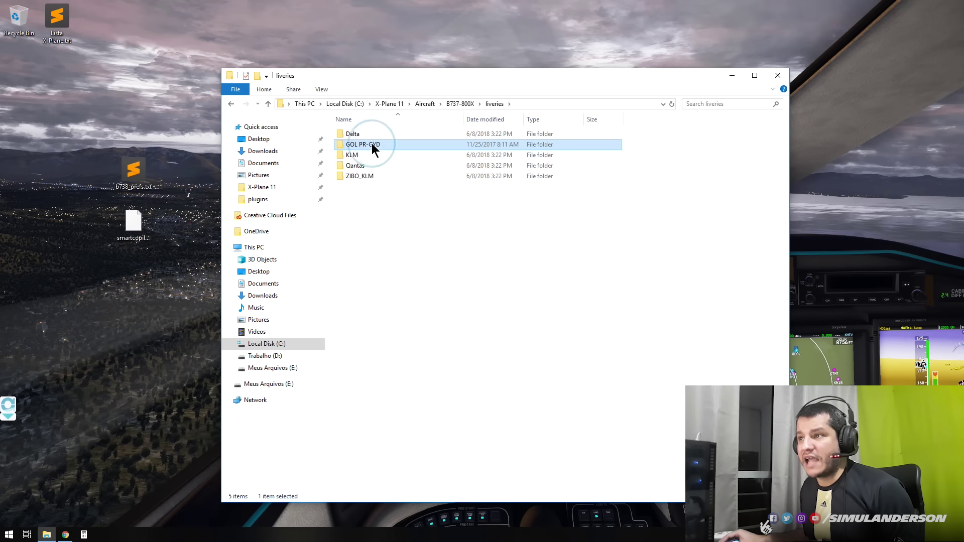
pyautogui.moveTo(376, 143); pyautogui.dragTo(126, 131)
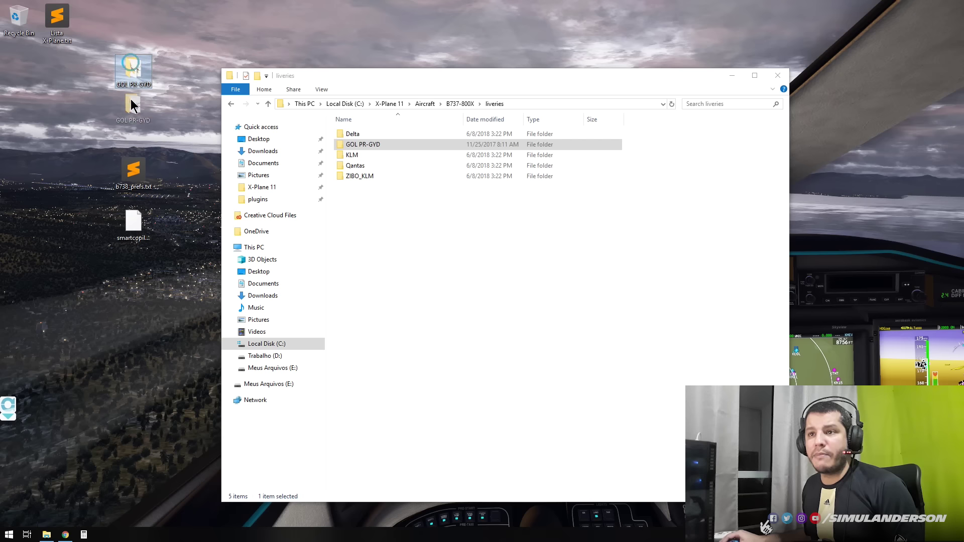
# Permanently delete the old B737-800X folder from X-Plane 11's Aircraft folder
pyautogui.click(422, 103)
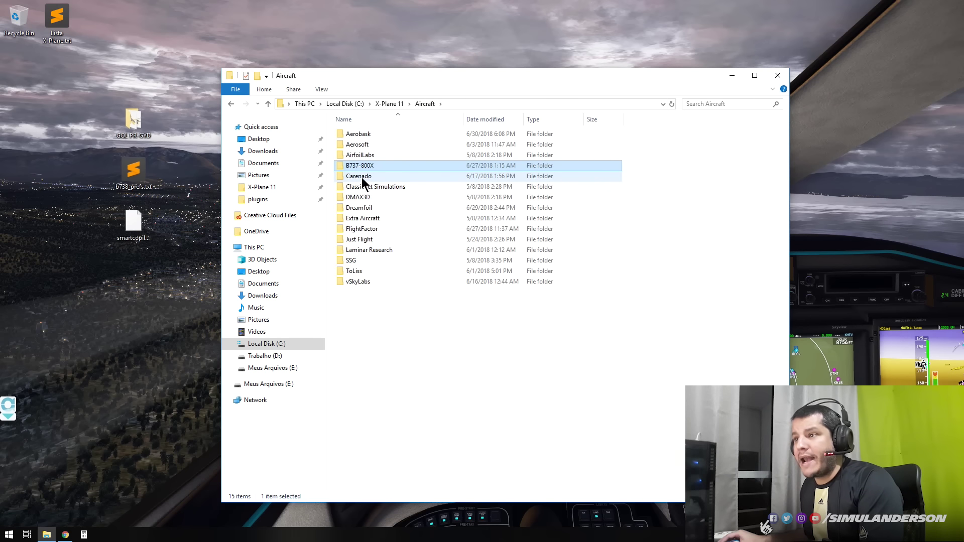
pyautogui.hotkey('shift', 'Delete')
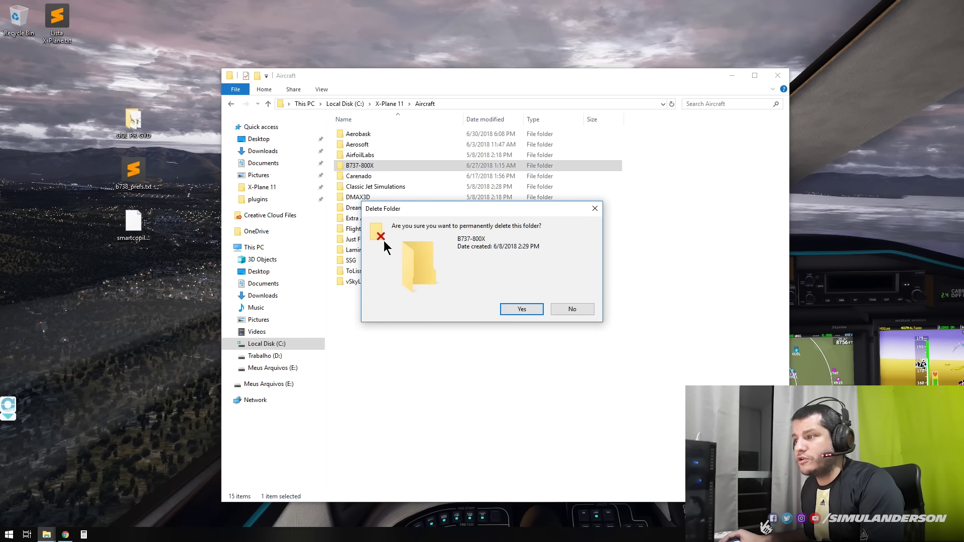
pyautogui.click(516, 305)
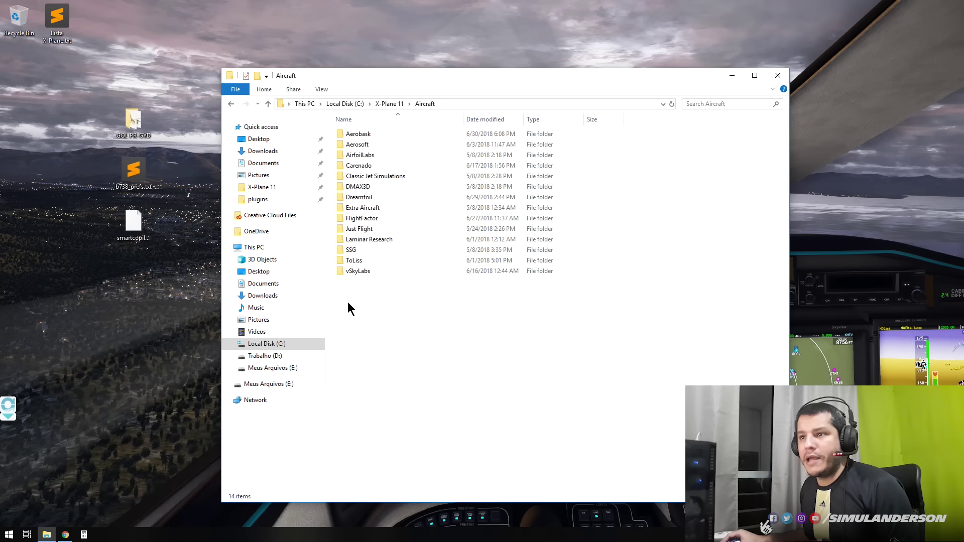
# Open Cópia de B737-800X_3_27r.zip from Downloads, making 7-Zip File Manager the permanent app for .zip files
pyautogui.click(260, 152)
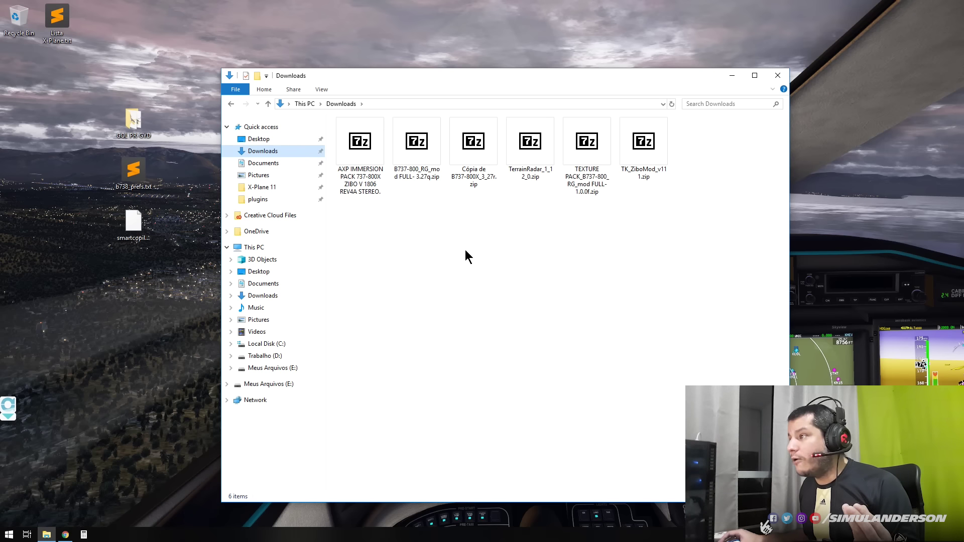
pyautogui.moveTo(570, 80); pyautogui.dragTo(713, 64)
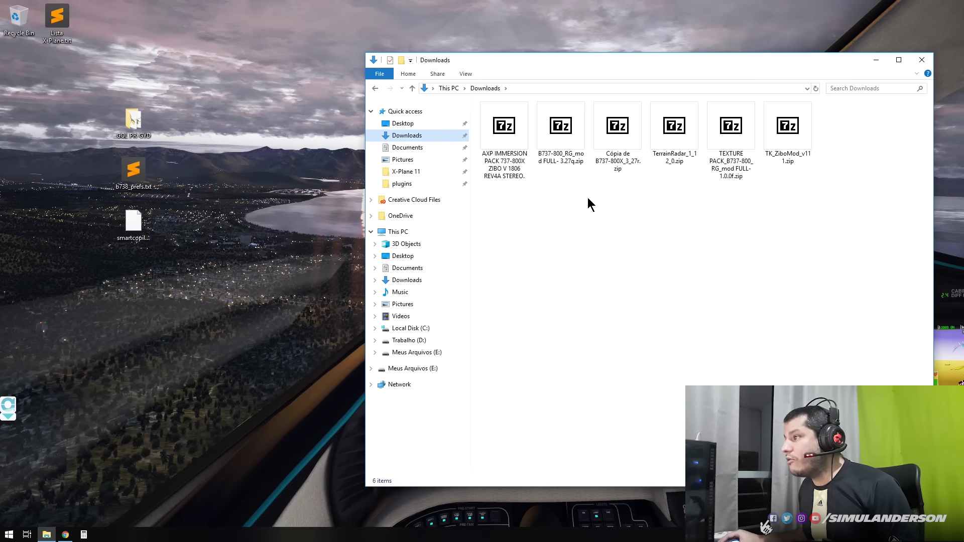
pyautogui.click(621, 151)
pyautogui.doubleClick(621, 168)
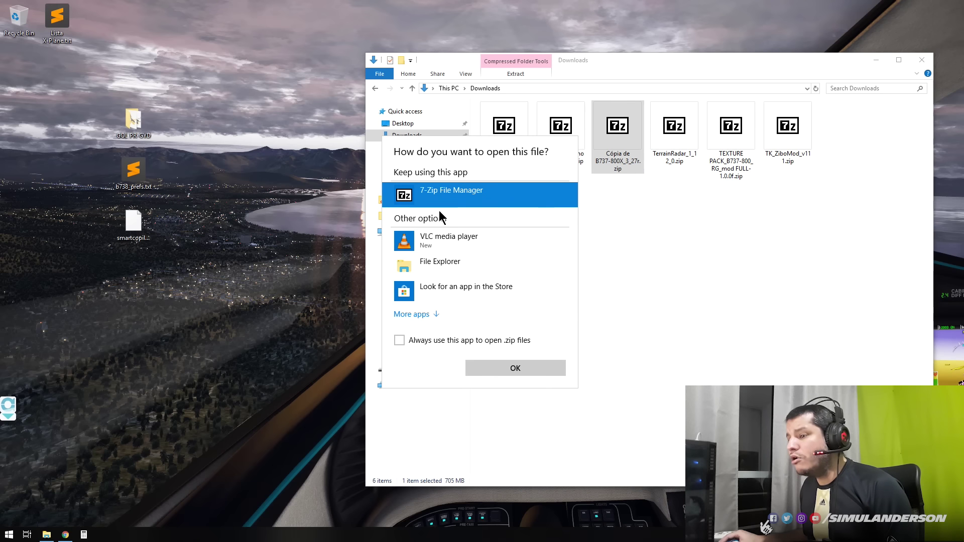
pyautogui.click(410, 338)
pyautogui.click(490, 366)
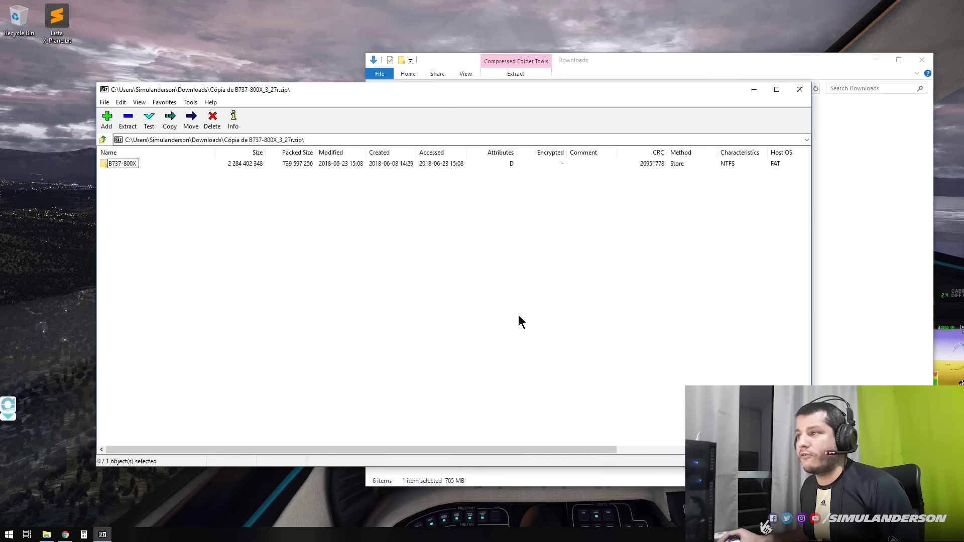
# Extract the B737-800X folder from the archive to the desktop, close the archive and place the folder beside the backed-up files
pyautogui.moveTo(362, 90); pyautogui.dragTo(507, 129)
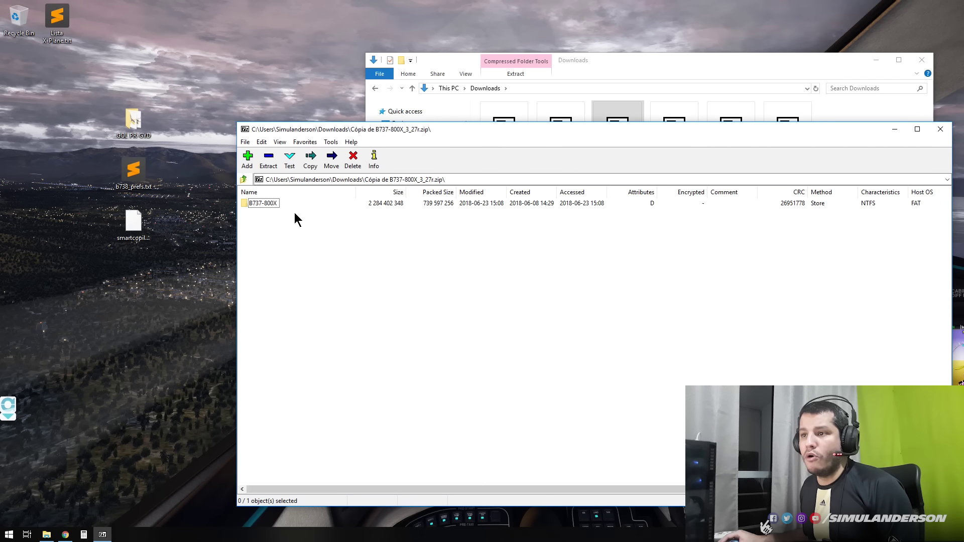
pyautogui.moveTo(271, 207); pyautogui.dragTo(247, 71)
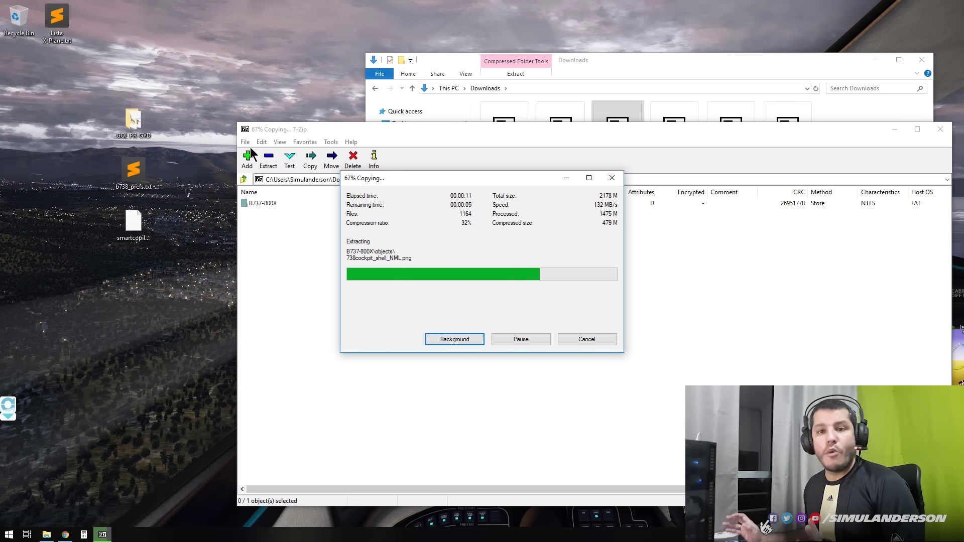
pyautogui.click(245, 131)
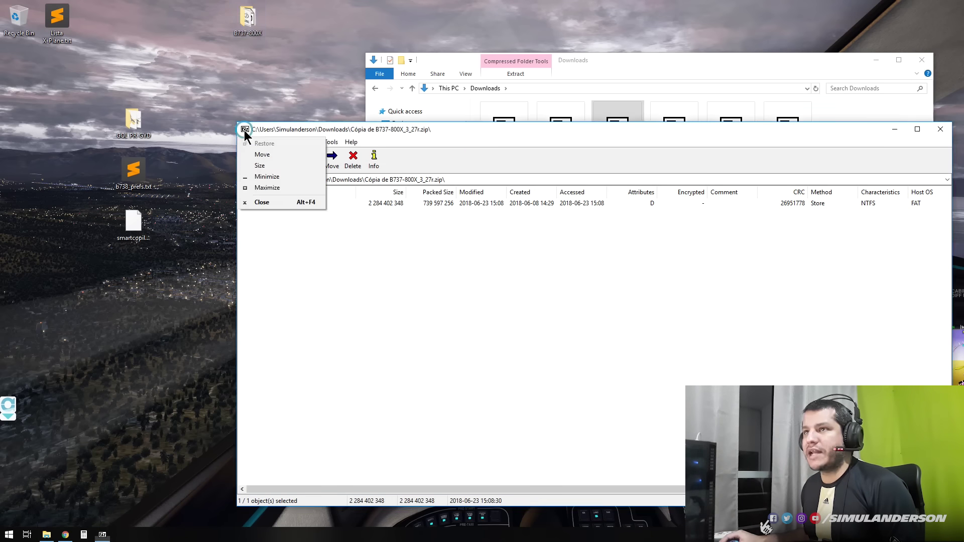
pyautogui.click(245, 132)
pyautogui.moveTo(247, 21); pyautogui.dragTo(246, 126)
pyautogui.click(579, 296)
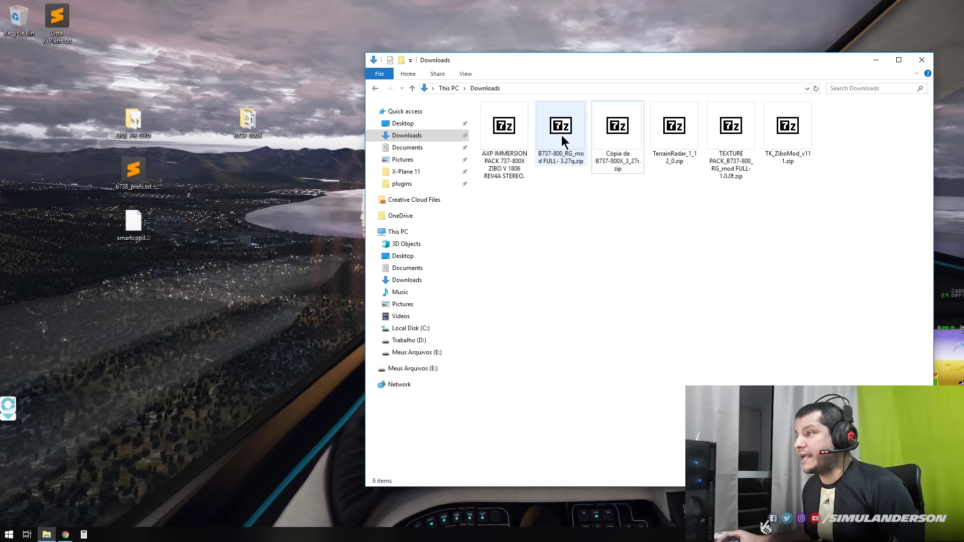
# Extract the fmod folder from the AXP IMMERSION PACK archive into the desktop's B737-800X folder, then close the archive
pyautogui.doubleClick(491, 135)
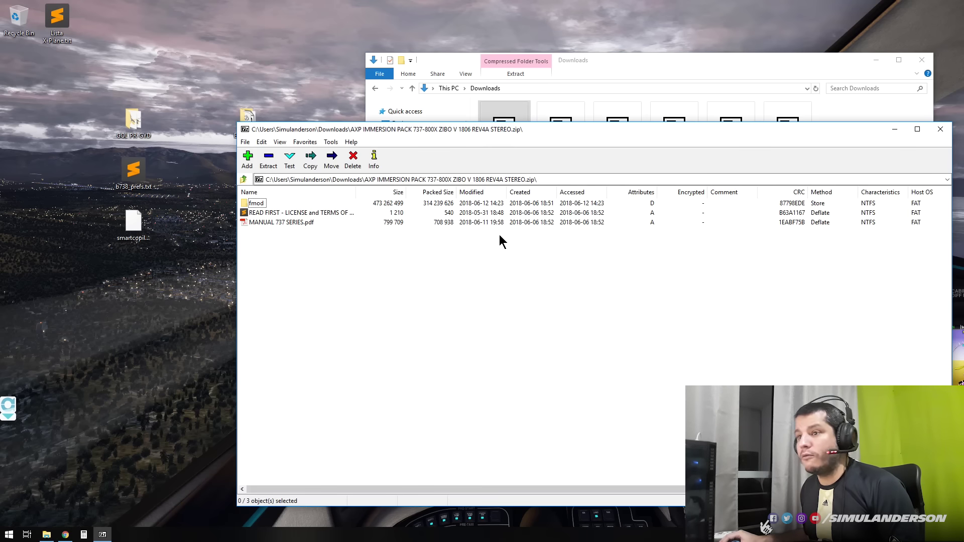
pyautogui.moveTo(322, 130); pyautogui.dragTo(433, 131)
pyautogui.moveTo(368, 205); pyautogui.dragTo(247, 129)
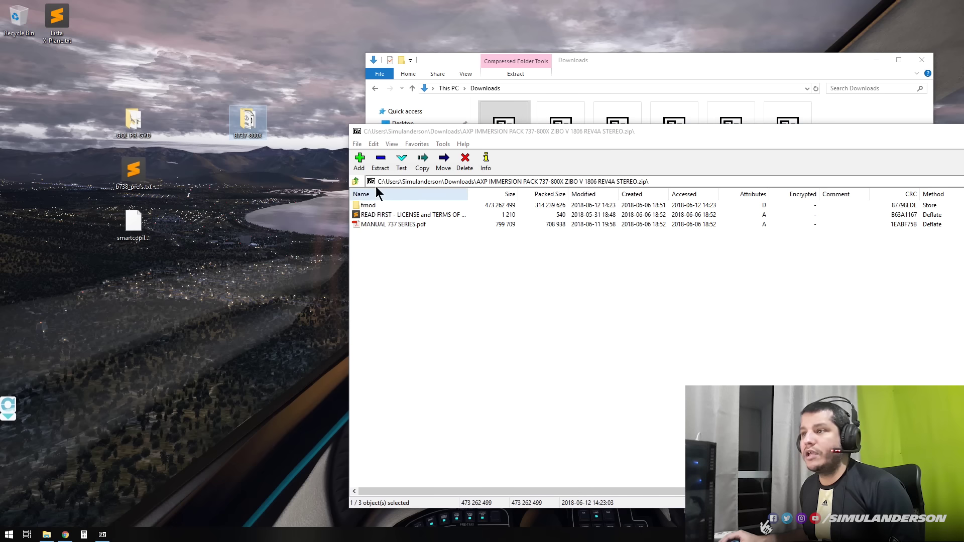
pyautogui.click(365, 206)
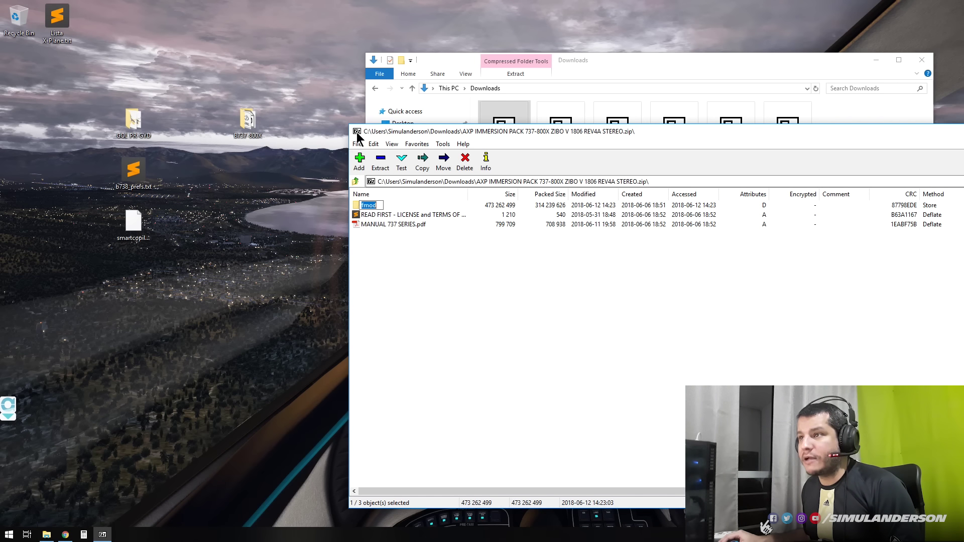
pyautogui.doubleClick(357, 134)
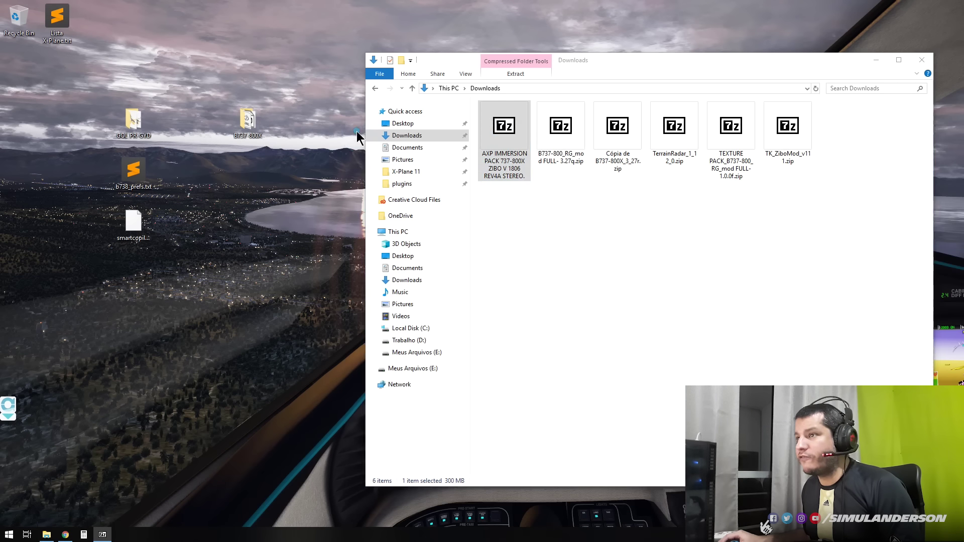
# Permanently delete the B737-800X_3_27r and AXP IMMERSION PACK zip files from Downloads
pyautogui.click(622, 140)
pyautogui.keyDown('ctrl'); pyautogui.click(495, 165); pyautogui.keyUp('ctrl')
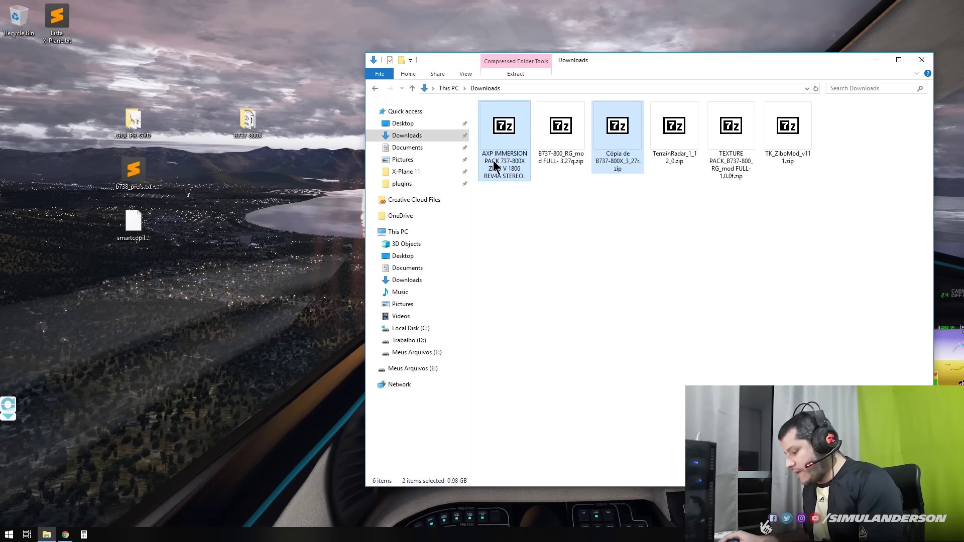
pyautogui.hotkey('shift', 'Delete')
pyautogui.click(524, 277)
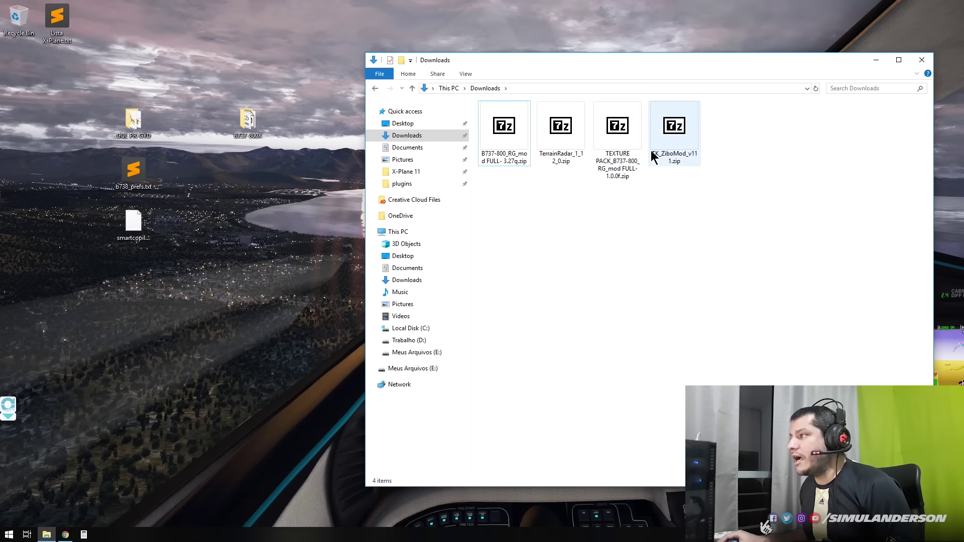
# Open TK_ZiboMod_v111.zip from Downloads and look over its TK_ZiboMod_v111 folder, including the objects folder
pyautogui.doubleClick(686, 144)
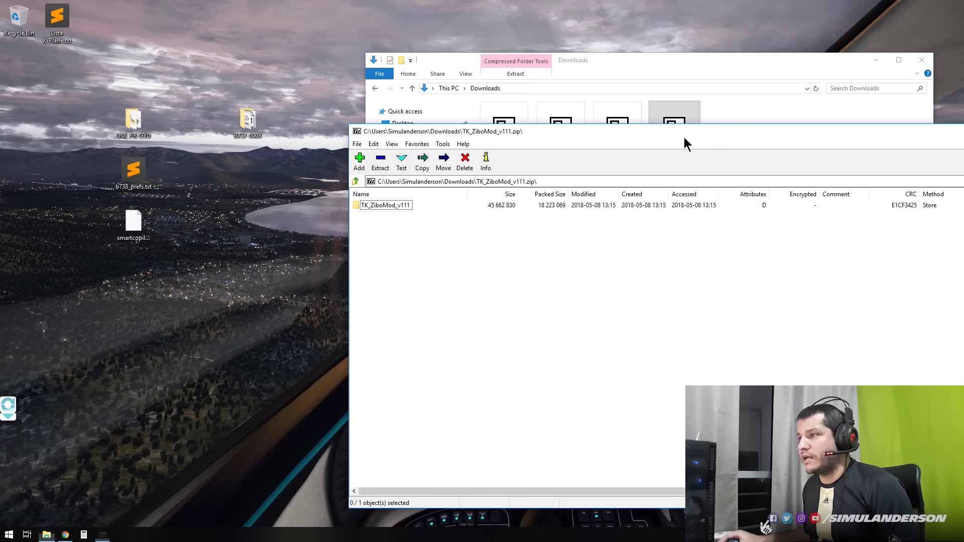
pyautogui.doubleClick(393, 206)
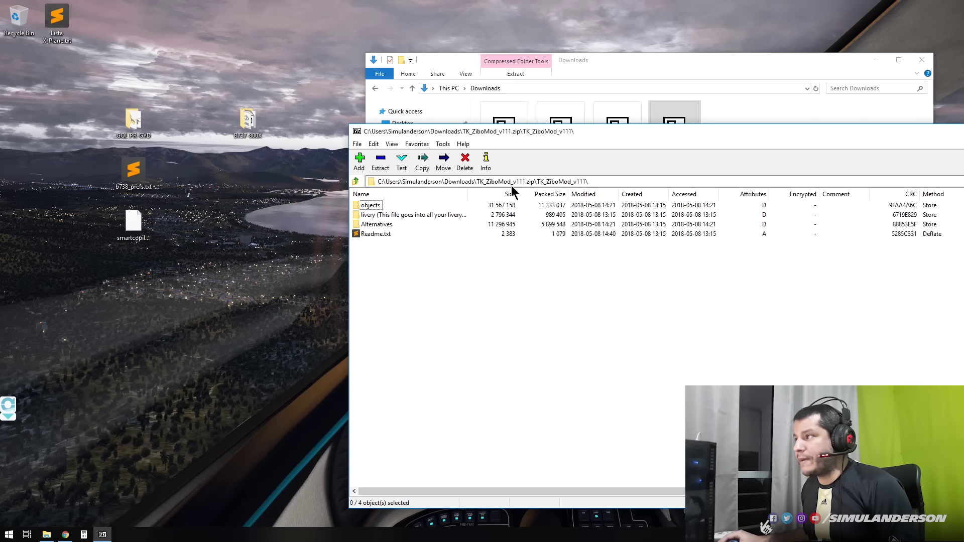
pyautogui.moveTo(647, 135); pyautogui.dragTo(666, 162)
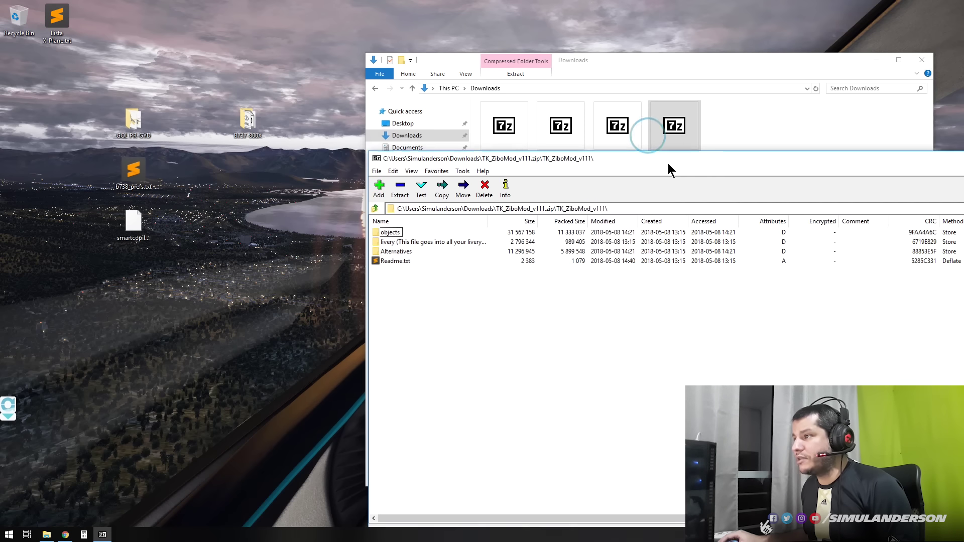
pyautogui.click(394, 234)
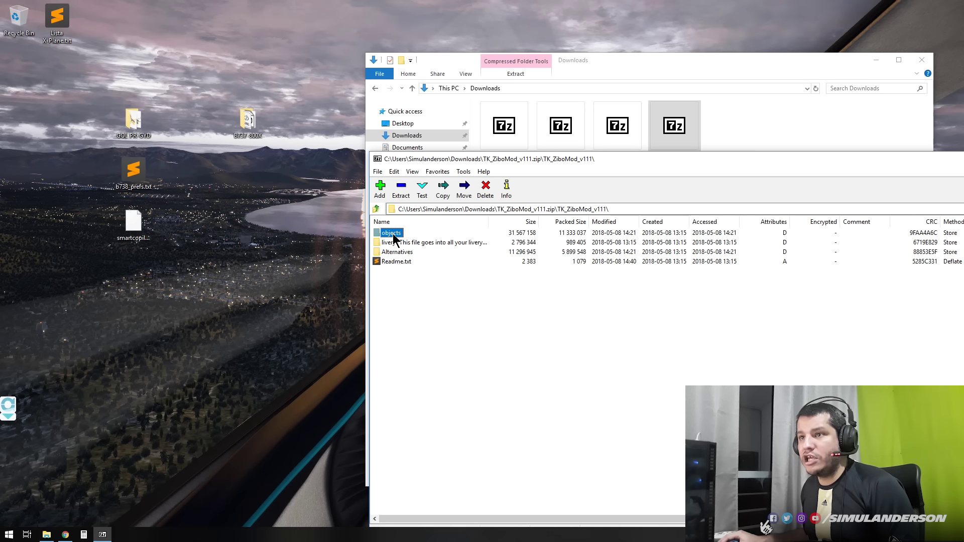
pyautogui.moveTo(389, 233)
pyautogui.mouseDown()
pyautogui.moveTo(253, 138)
pyautogui.moveTo(387, 261)
pyautogui.moveTo(405, 252)
pyautogui.moveTo(262, 157)
pyautogui.moveTo(374, 221)
pyautogui.mouseUp()
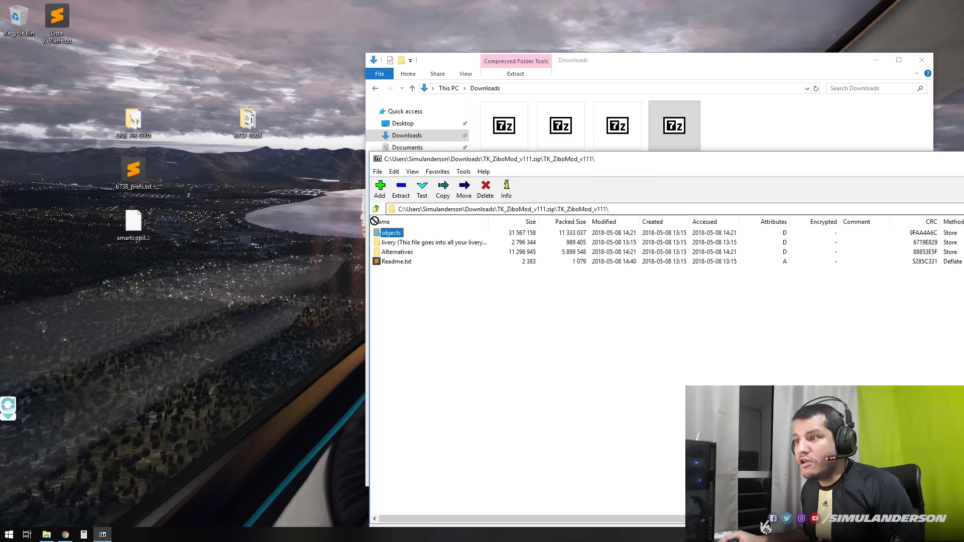
# Examine the HSI and COCKPIT REFLECTIONS options in the archive's Alternatives folder, including the SET2 - REDUCED folder
pyautogui.doubleClick(391, 252)
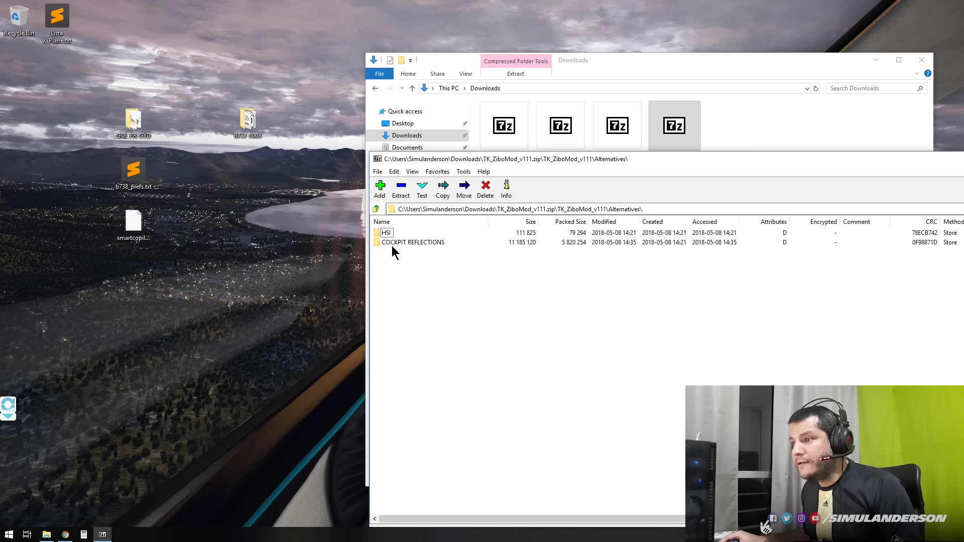
pyautogui.click(378, 232)
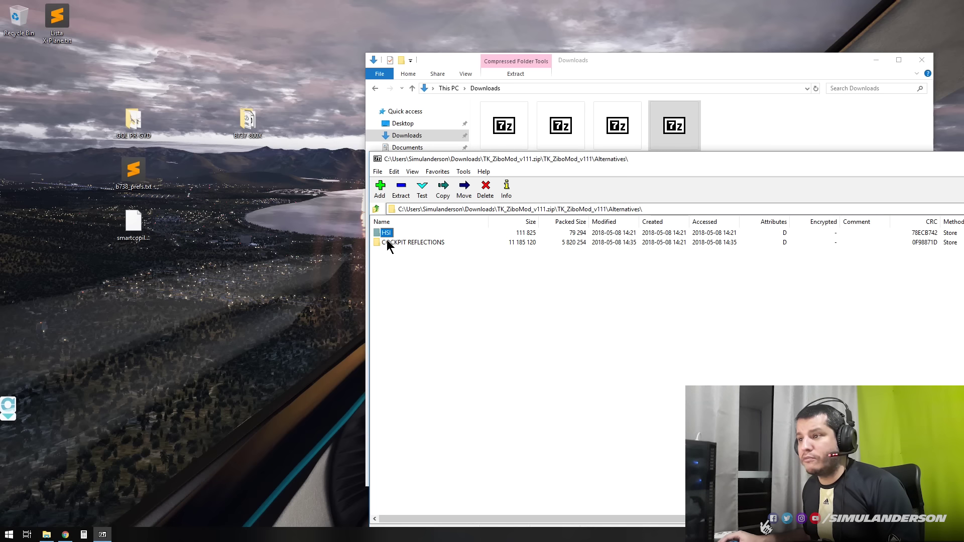
pyautogui.doubleClick(386, 234)
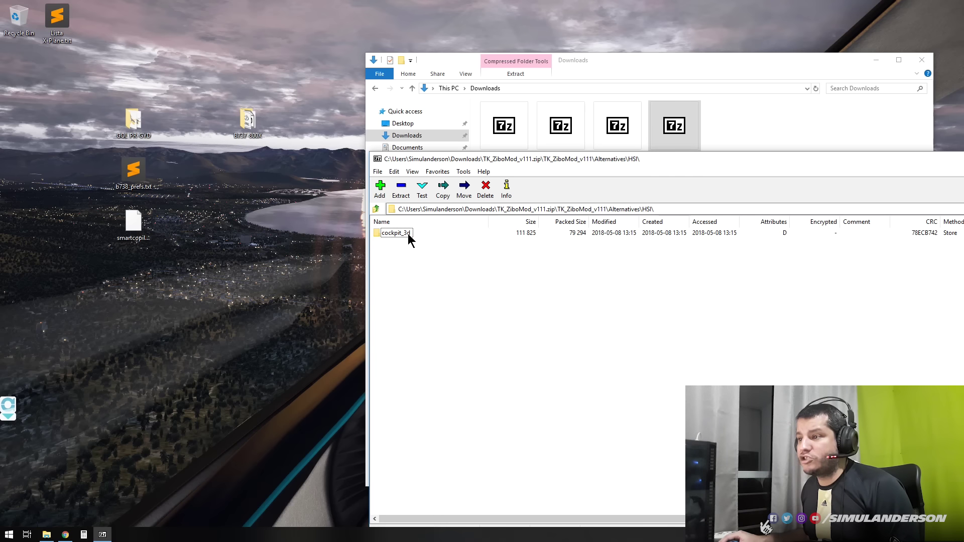
pyautogui.moveTo(272, 163); pyautogui.dragTo(247, 121)
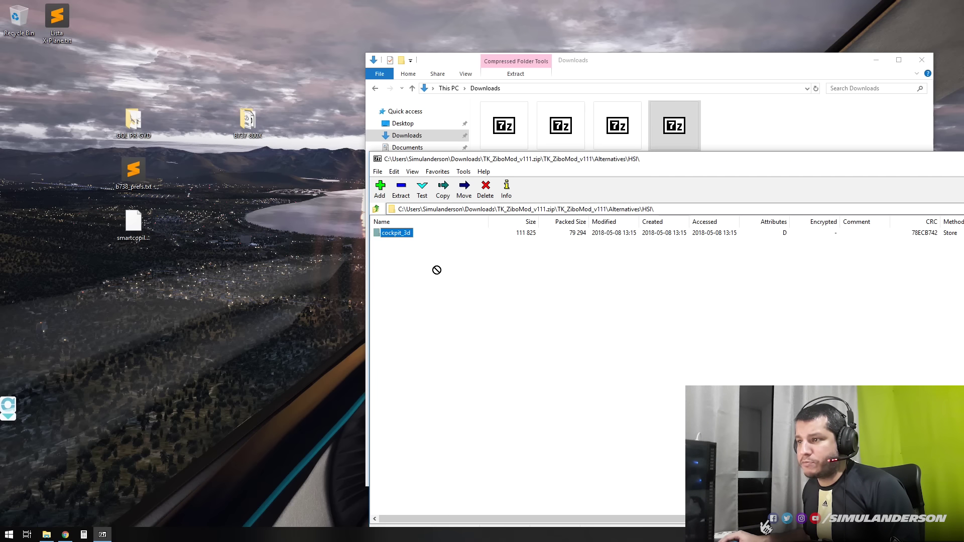
pyautogui.click(376, 209)
pyautogui.doubleClick(408, 243)
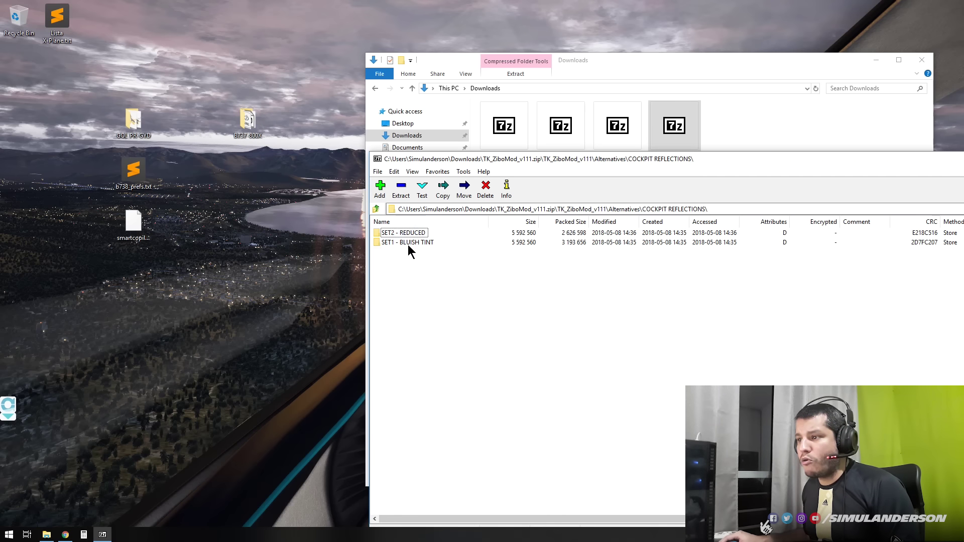
pyautogui.doubleClick(404, 233)
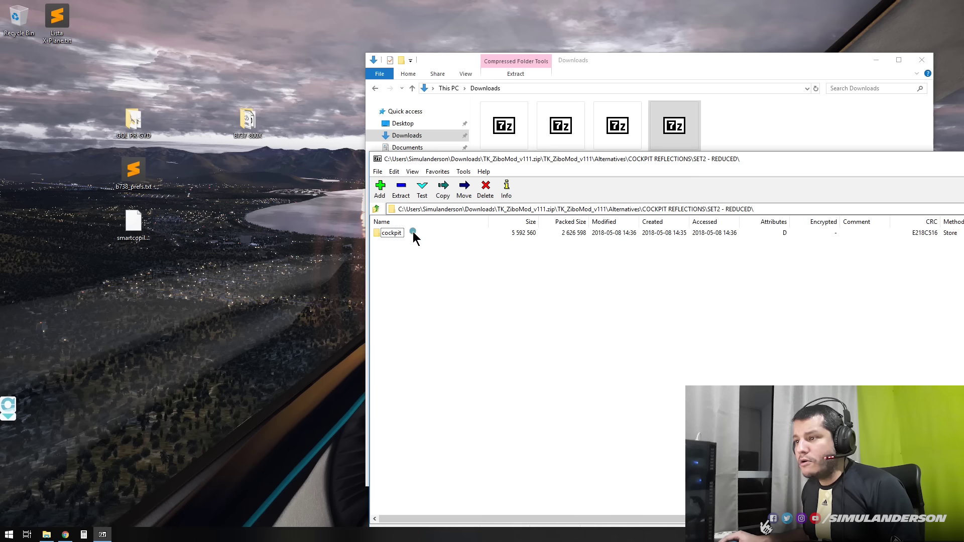
pyautogui.click(375, 209)
pyautogui.click(376, 209)
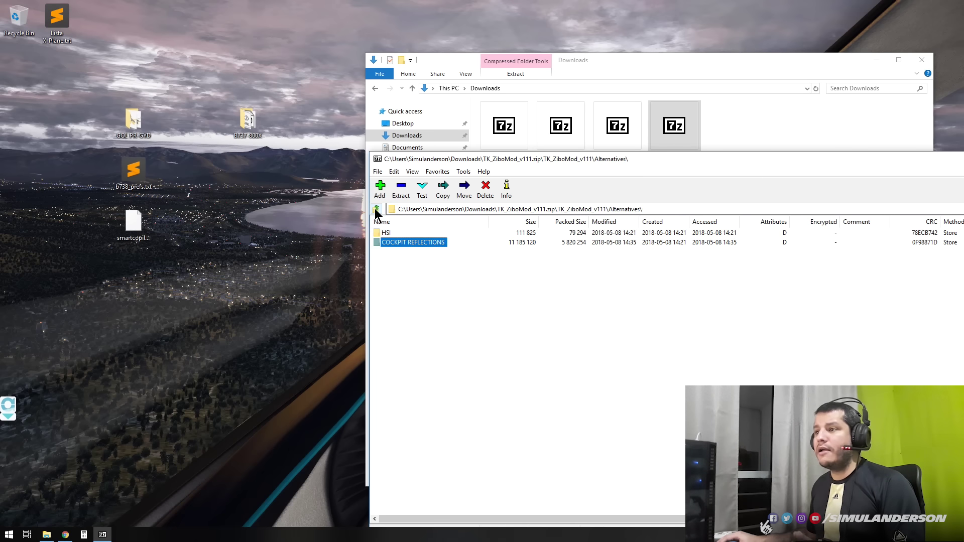
# Close the archive and delete TK_ZiboMod_v111.zip from Downloads
pyautogui.doubleClick(377, 158)
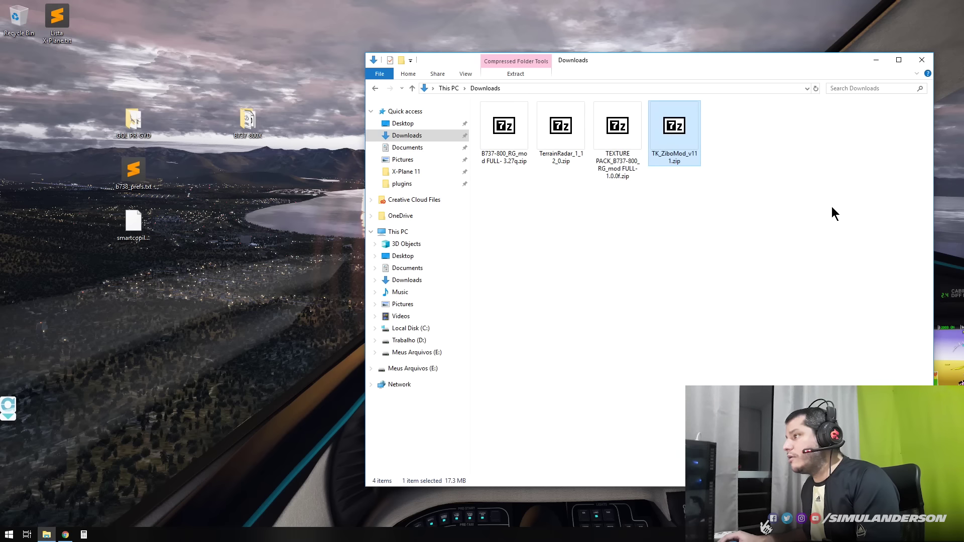
pyautogui.moveTo(749, 163); pyautogui.dragTo(665, 112)
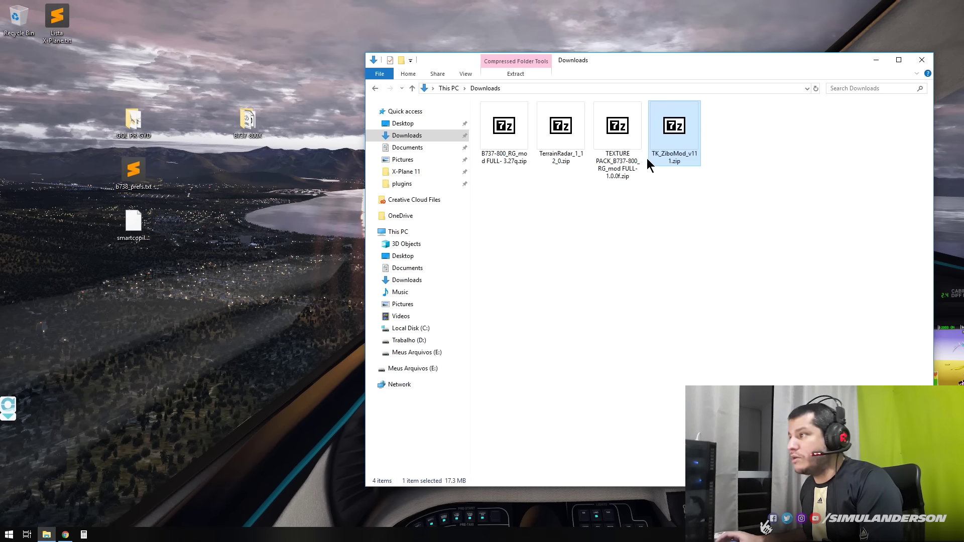
pyautogui.press('Delete')
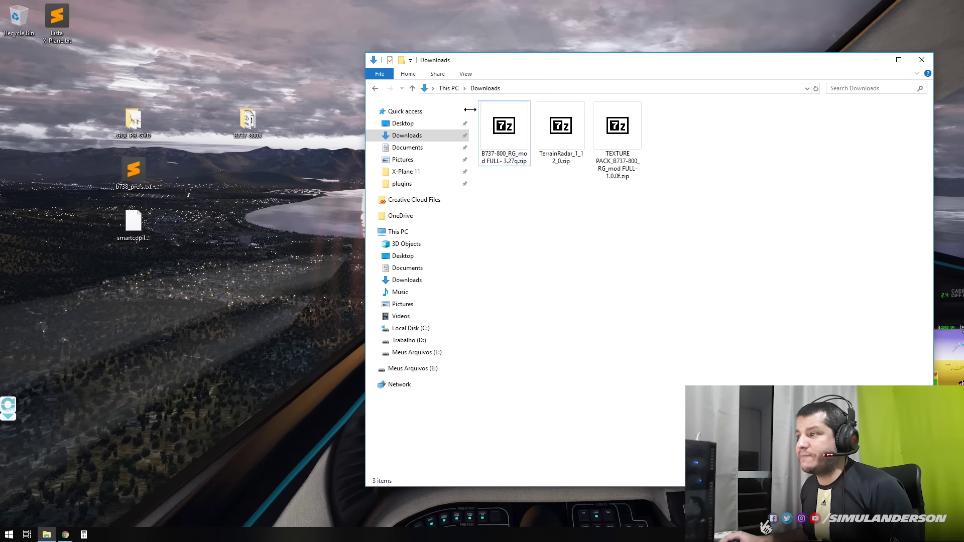
# Extract objects, cockpit_3d, b738_cockpit.obj and b738.acf from B737-800_RG_mod FULL- 3.27q.zip into the desktop's B737-800X folder, replacing existing files
pyautogui.doubleClick(508, 134)
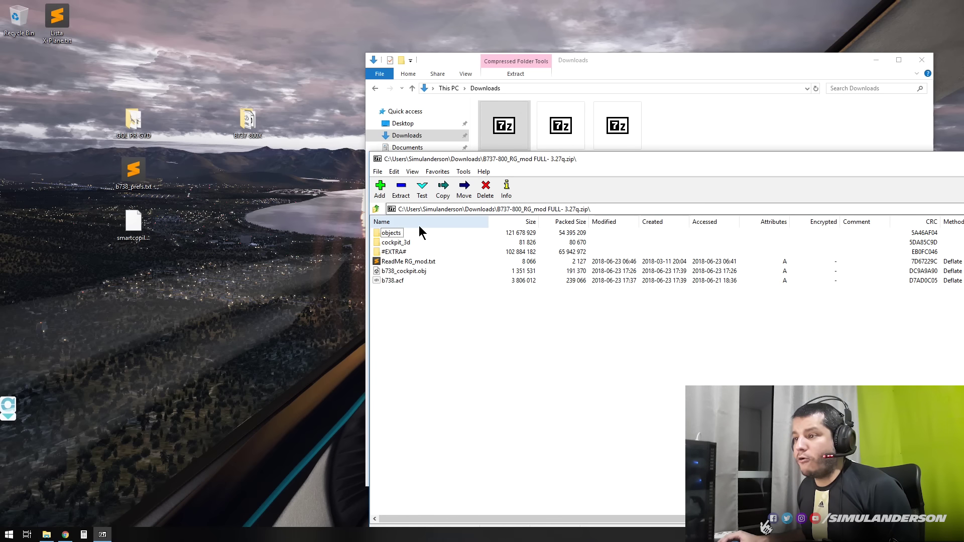
pyautogui.click(394, 234)
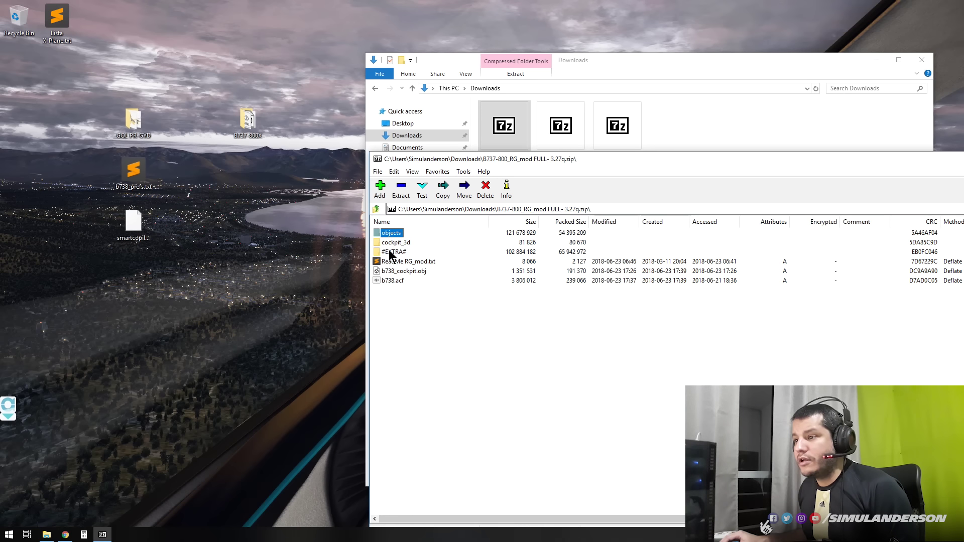
pyautogui.click(390, 252)
pyautogui.click(395, 243)
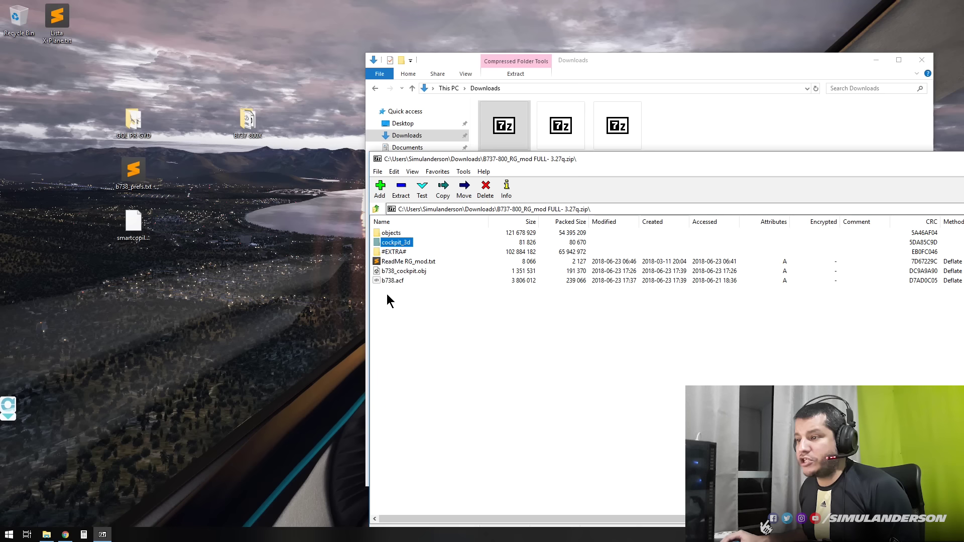
pyautogui.click(394, 281)
pyautogui.keyDown('ctrl'); pyautogui.click(397, 272); pyautogui.keyUp('ctrl')
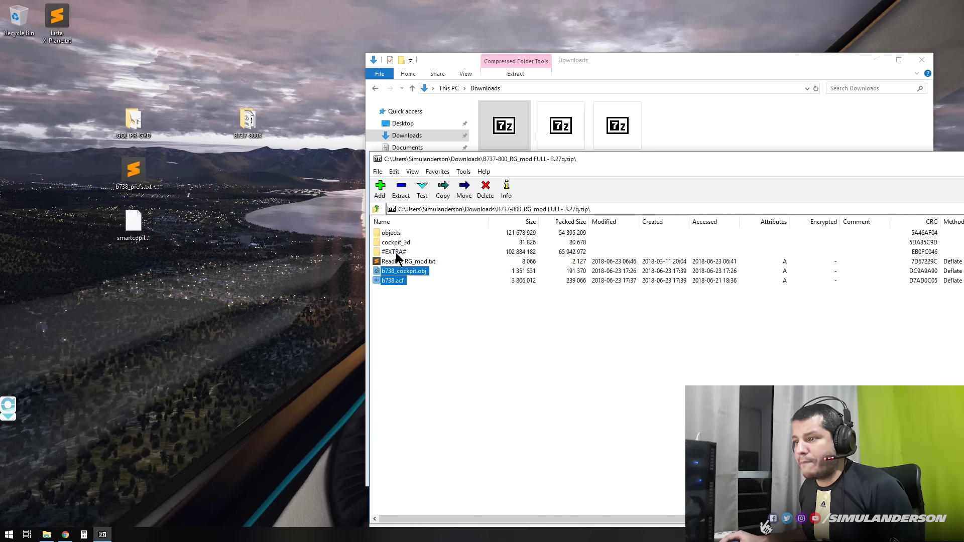
pyautogui.keyDown('ctrl'); pyautogui.click(398, 243); pyautogui.keyUp('ctrl')
pyautogui.keyDown('ctrl'); pyautogui.click(393, 234); pyautogui.keyUp('ctrl')
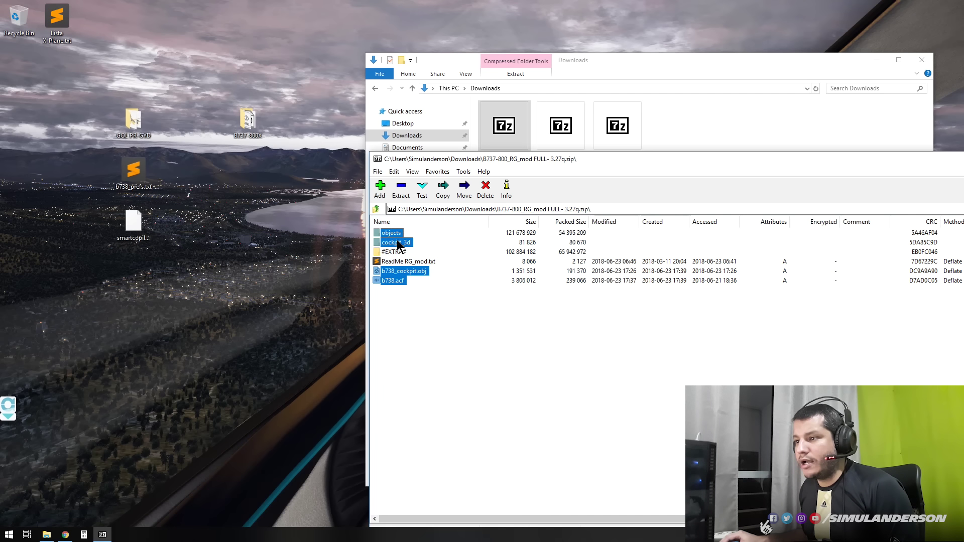
pyautogui.moveTo(391, 234); pyautogui.dragTo(249, 124)
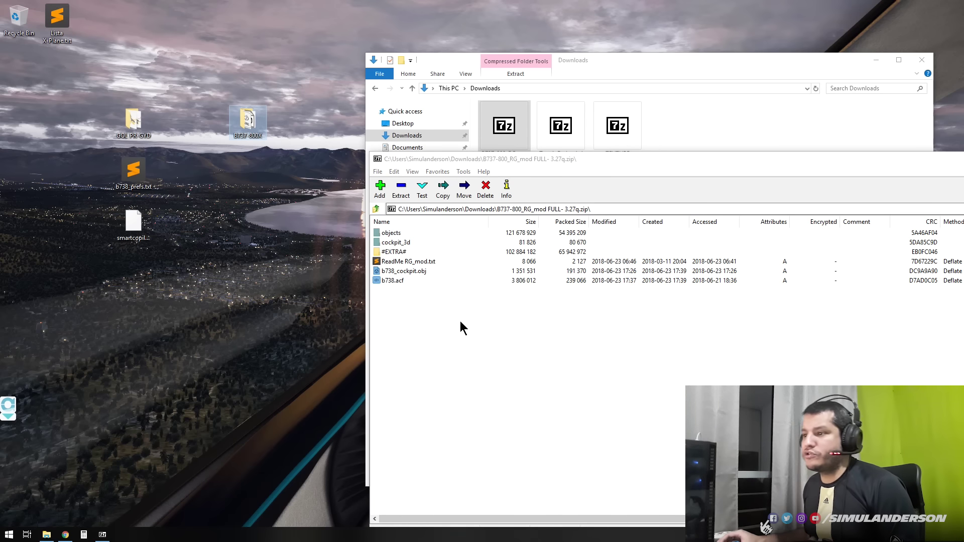
pyautogui.click(465, 188)
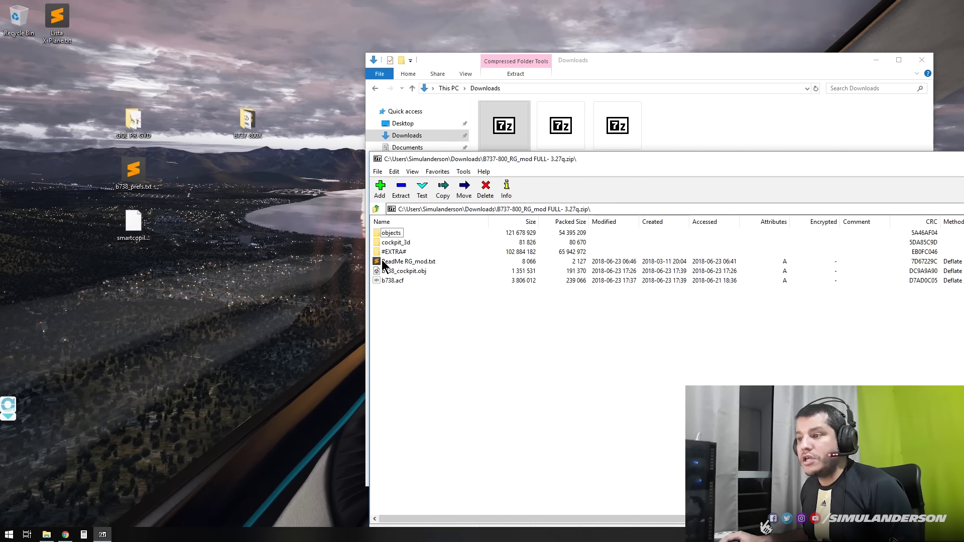
# Look through the archive's #EXTRA# folder, widening the name column, and open its Fuselage with WiFi folder
pyautogui.doubleClick(387, 253)
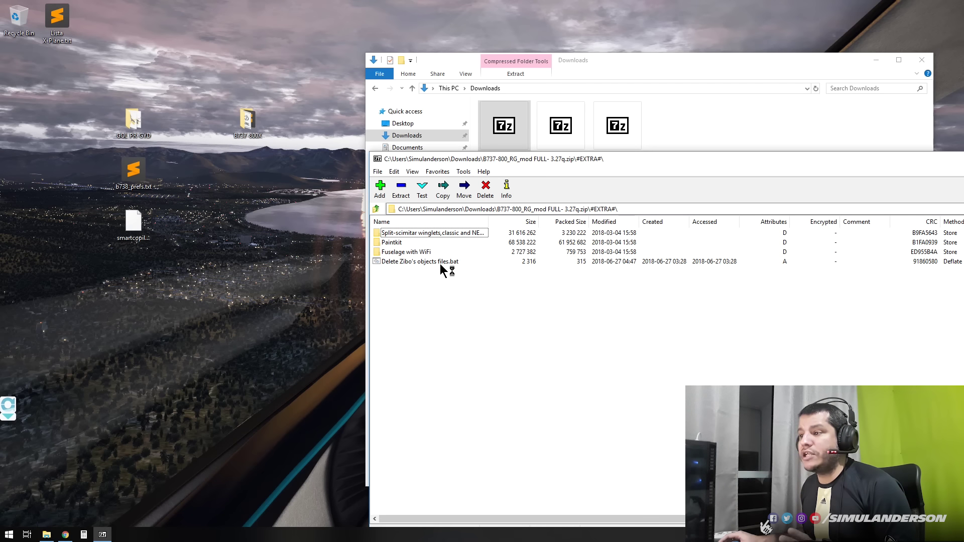
pyautogui.moveTo(488, 221); pyautogui.dragTo(565, 222)
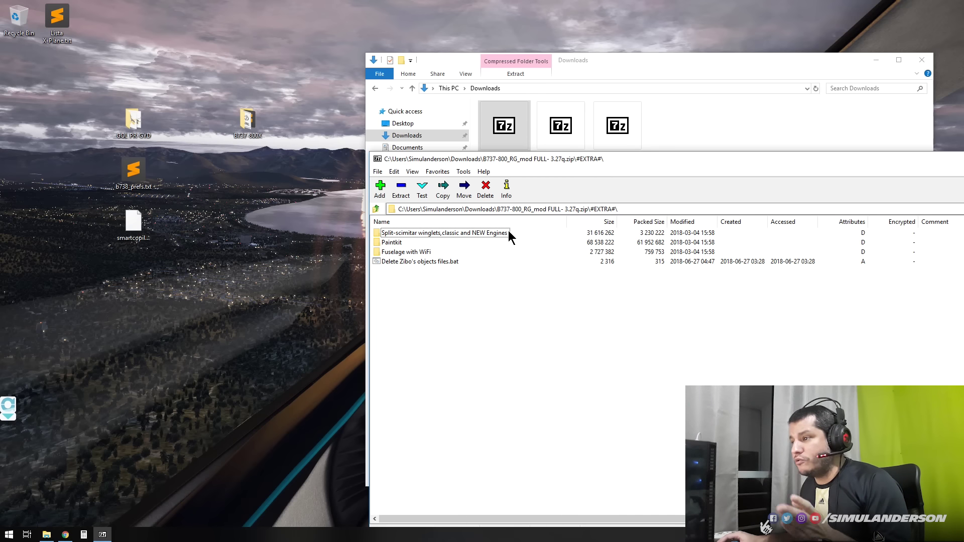
pyautogui.doubleClick(423, 253)
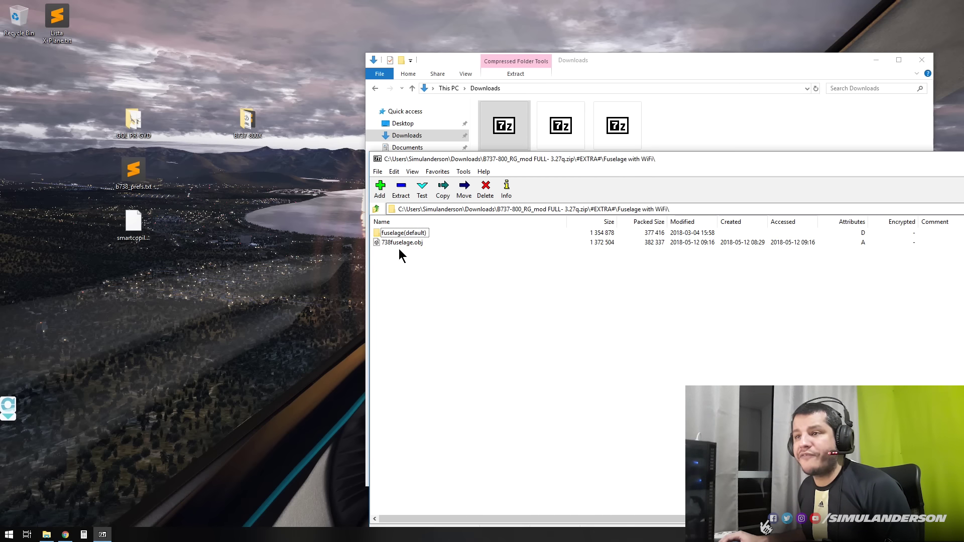
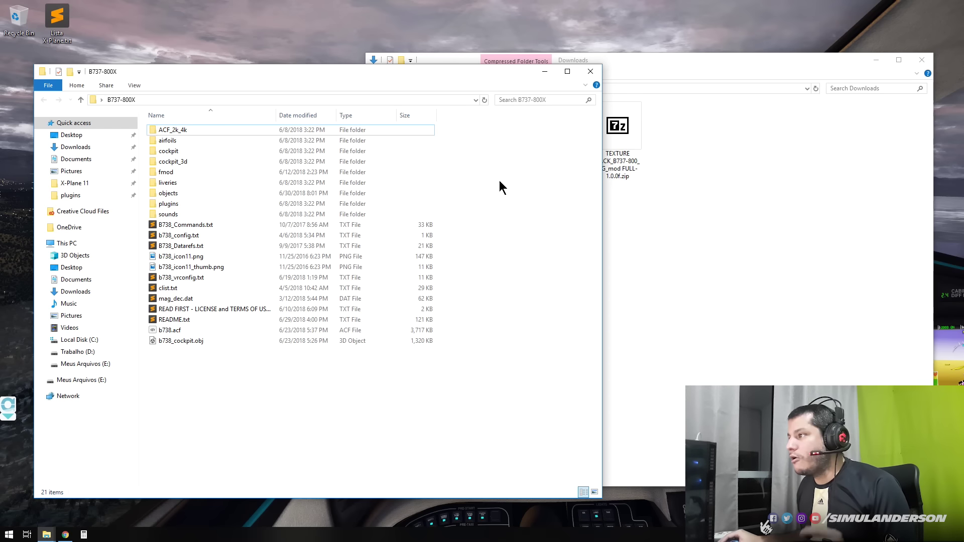
# Extract the objects folder from TEXTURE PACK_B737-800_RG_mod FULL- 1.0.0f.zip into the B737-800X folder, replacing the files in the destination
pyautogui.click(608, 181)
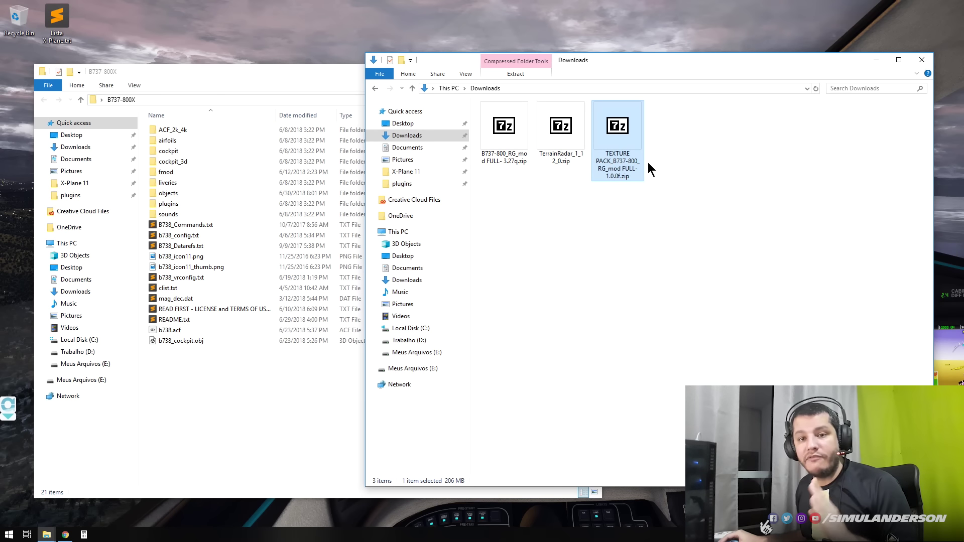
pyautogui.doubleClick(615, 170)
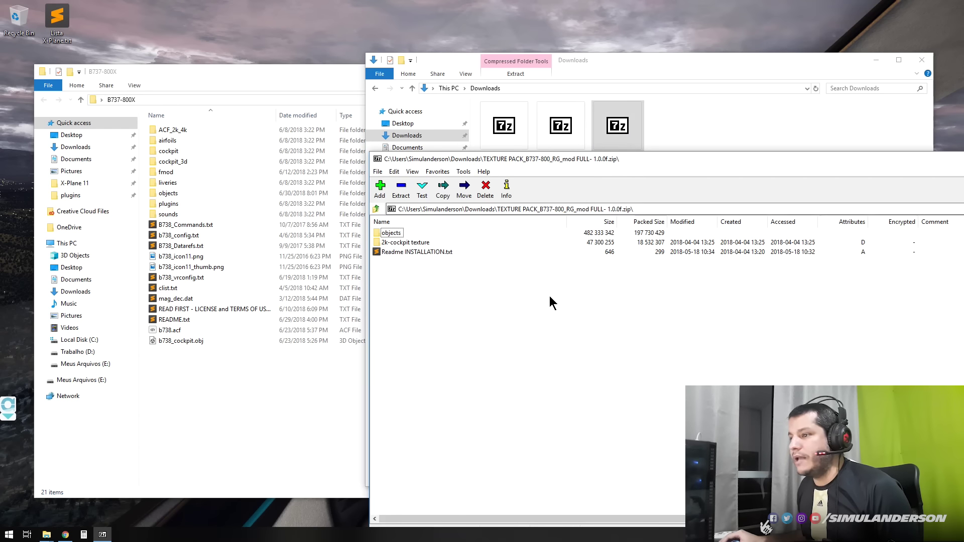
pyautogui.click(390, 232)
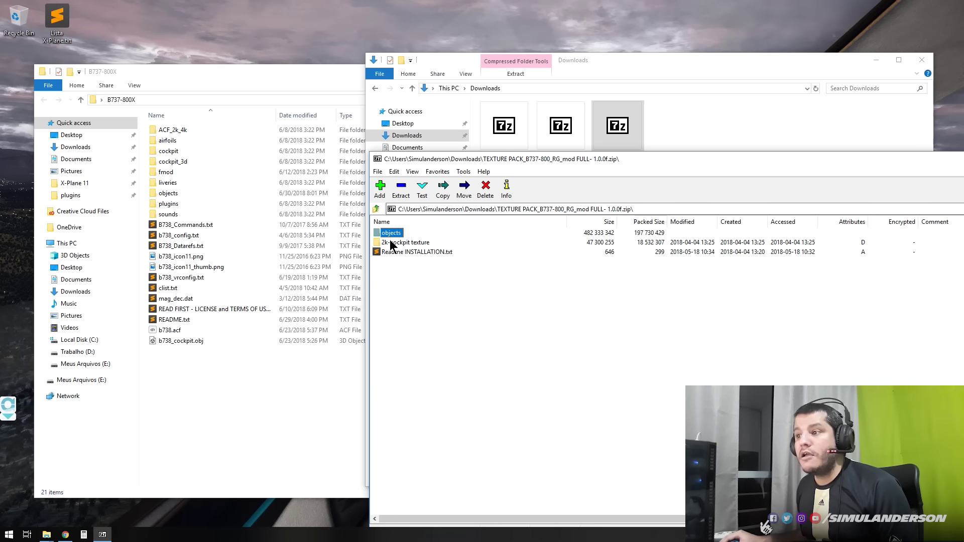
pyautogui.moveTo(394, 234); pyautogui.dragTo(213, 427)
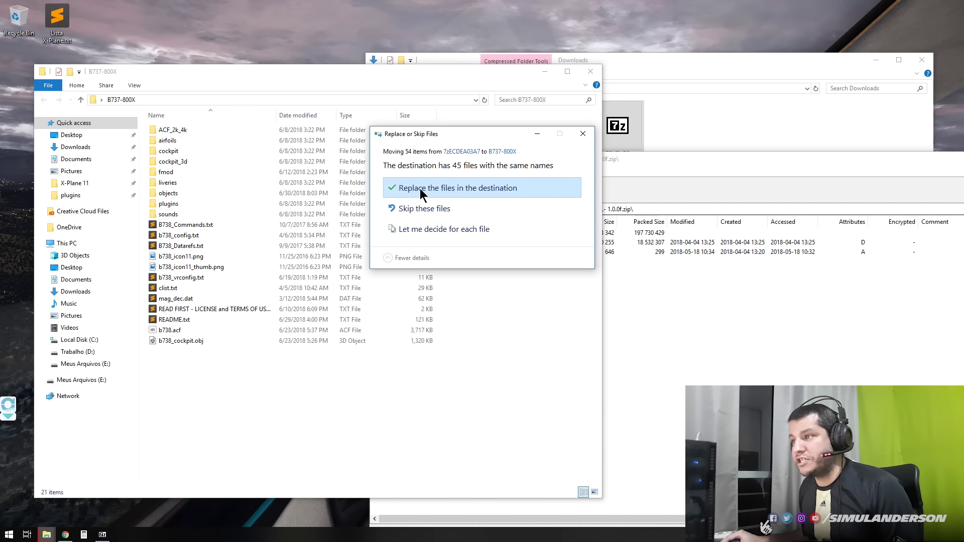
pyautogui.click(422, 190)
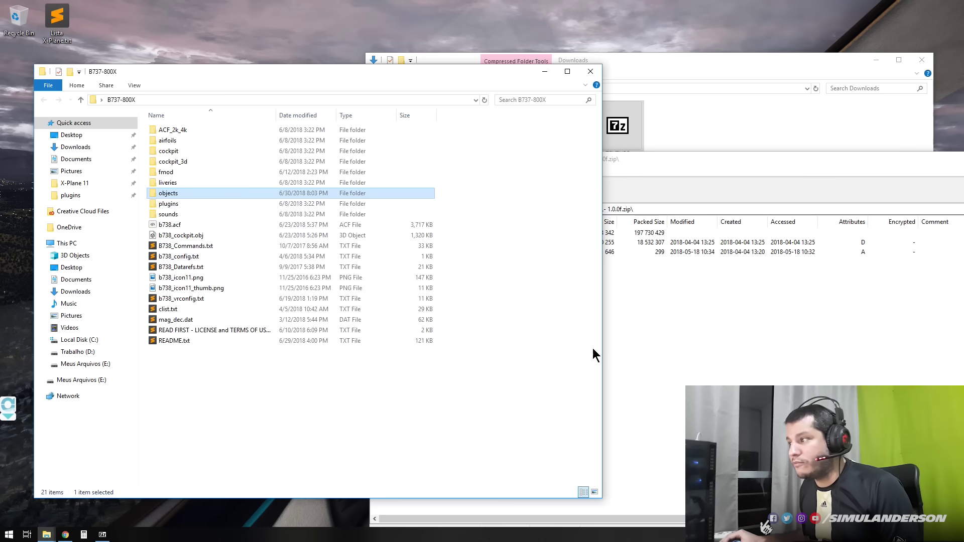
# Examine the 2k-cockpit texture folder in the texture pack archive and its objects subfolder
pyautogui.click(704, 365)
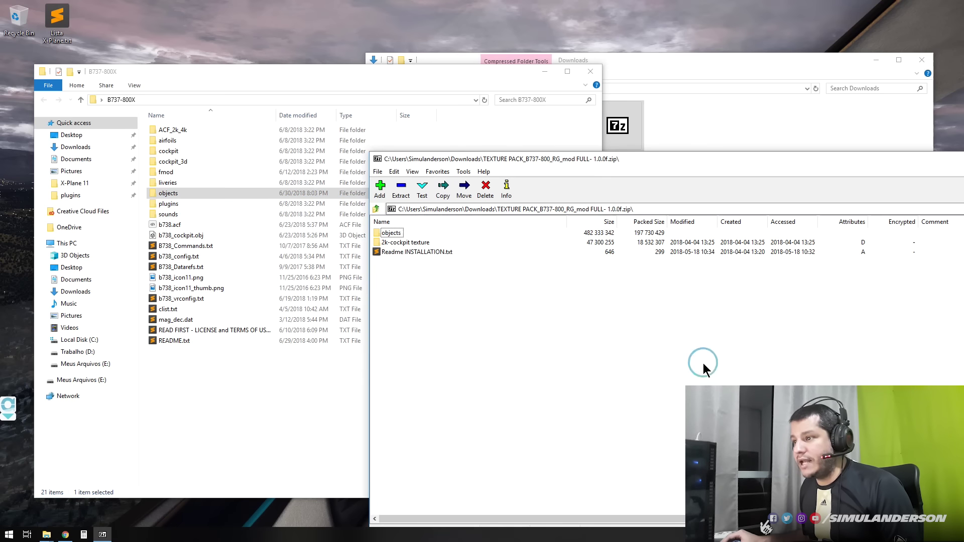
pyautogui.doubleClick(422, 244)
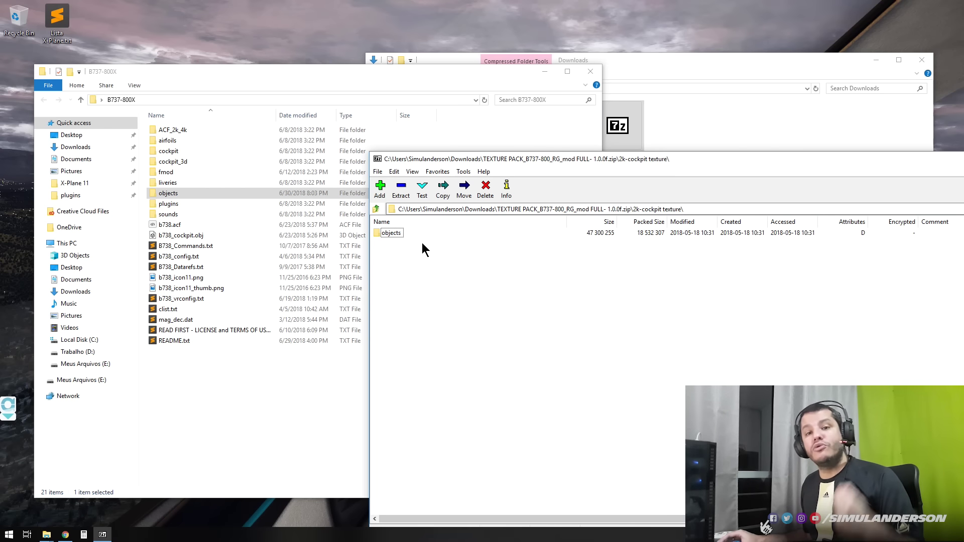
pyautogui.moveTo(390, 232); pyautogui.dragTo(374, 209)
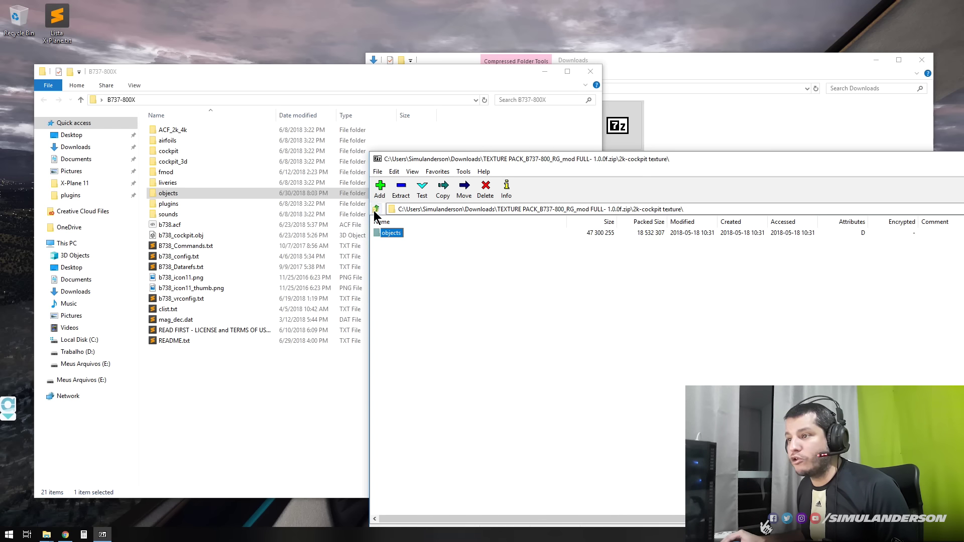
pyautogui.click(374, 210)
pyautogui.doubleClick(390, 242)
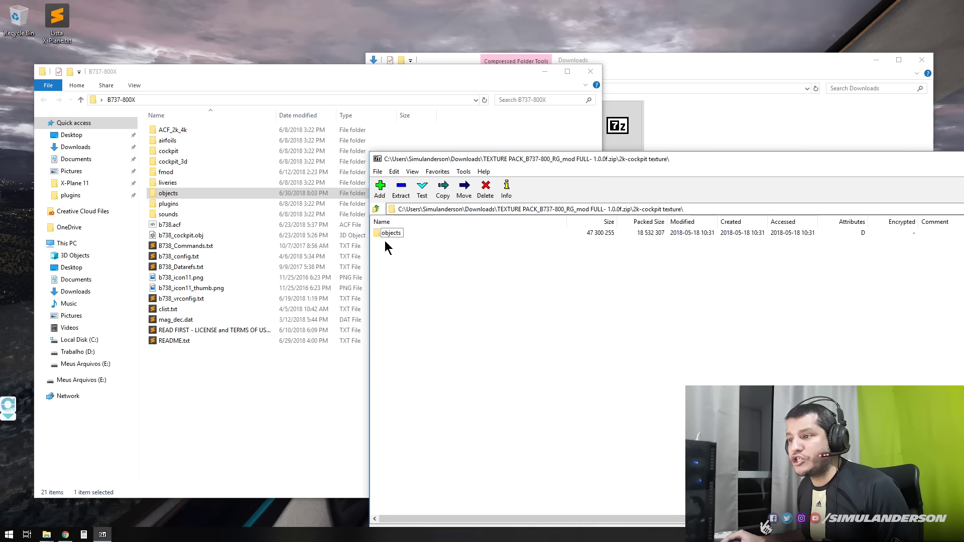
# Extract the 2k-cockpit texture's objects folder into the B737-800X folder, replacing the files in the destination, and close the texture pack archive
pyautogui.moveTo(398, 234); pyautogui.dragTo(291, 420)
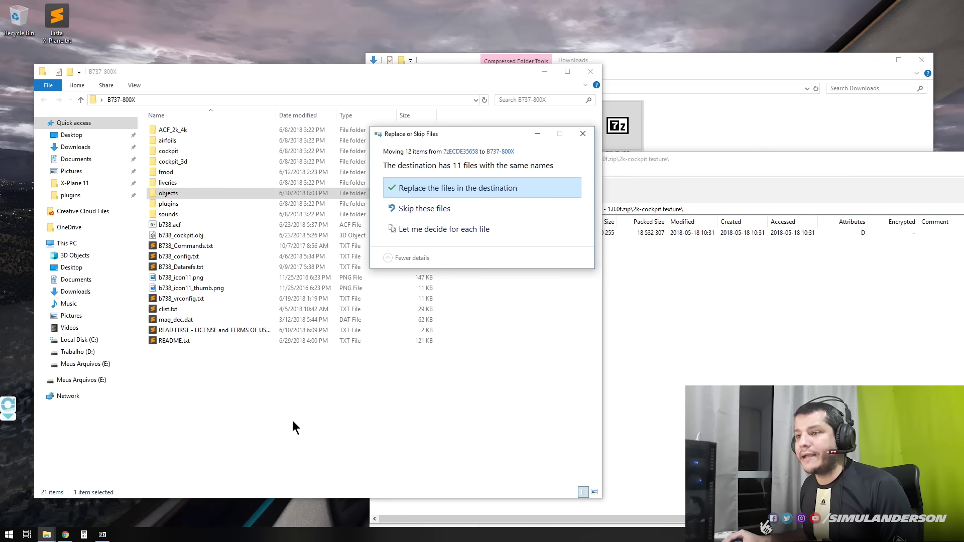
pyautogui.click(455, 189)
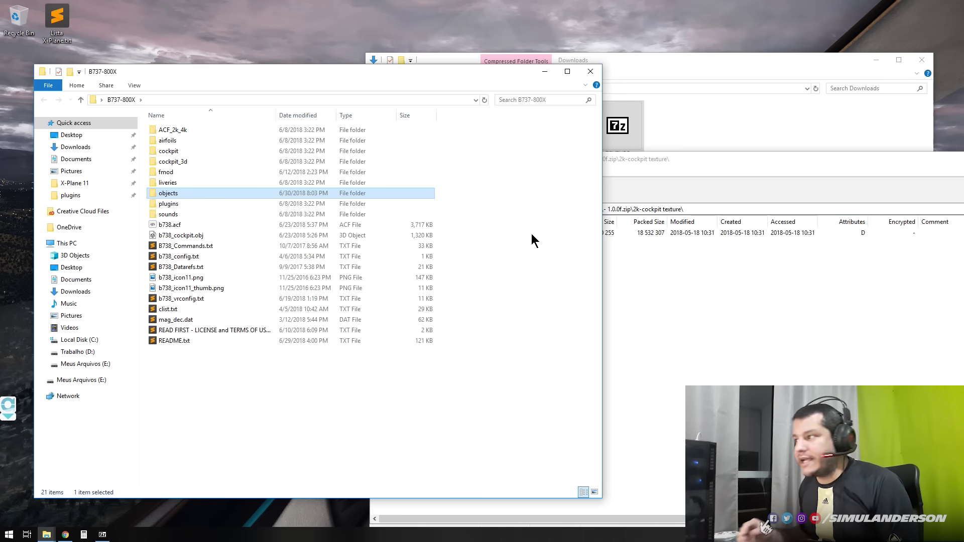
pyautogui.click(626, 312)
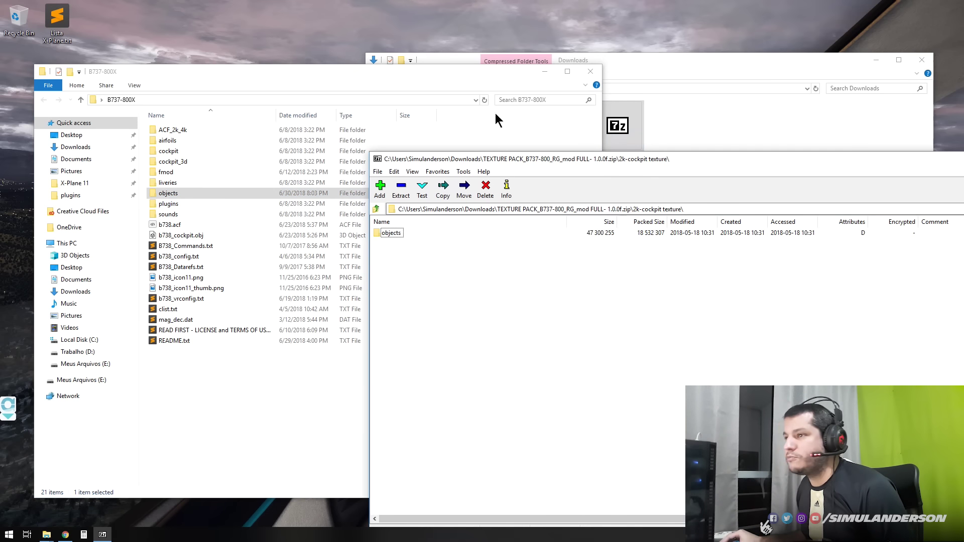
pyautogui.click(377, 159)
pyautogui.click(397, 234)
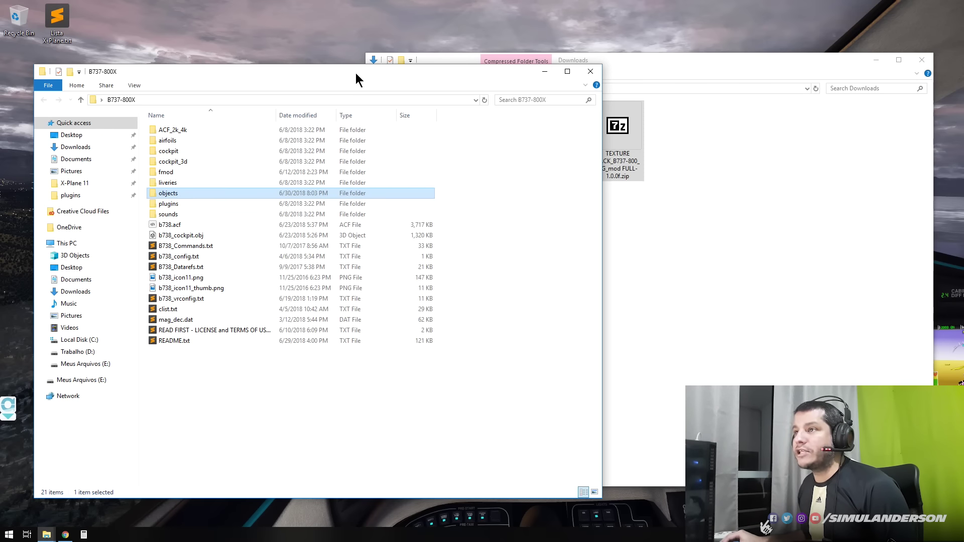
# Move the GOL PR-GYD livery folder from the desktop into the B737-800X liveries folder
pyautogui.moveTo(356, 73); pyautogui.dragTo(622, 66)
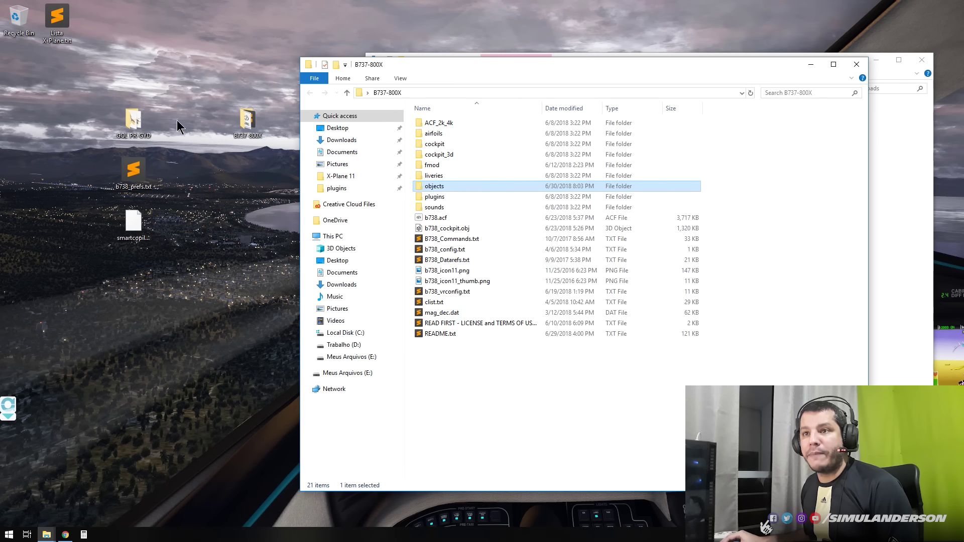
pyautogui.click(134, 124)
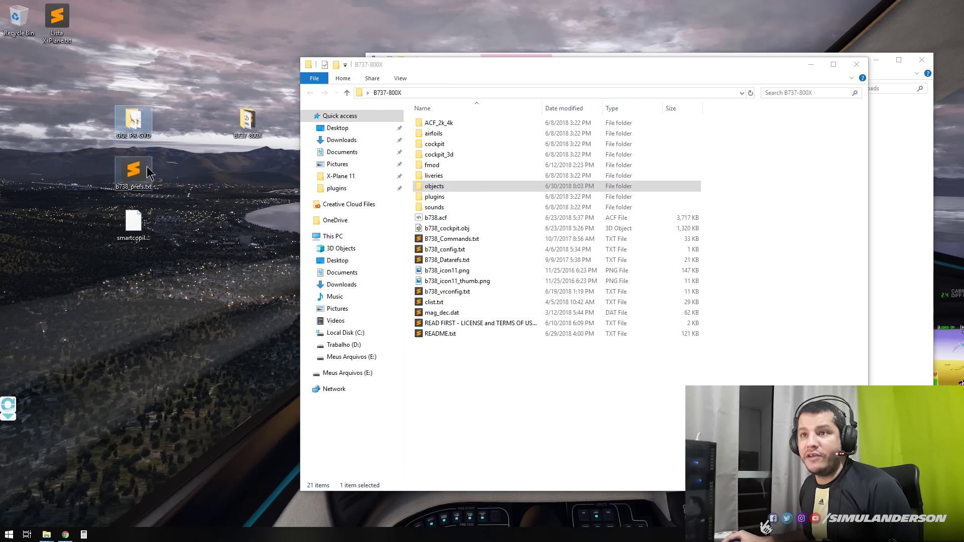
pyautogui.doubleClick(430, 176)
pyautogui.moveTo(121, 125); pyautogui.dragTo(455, 236)
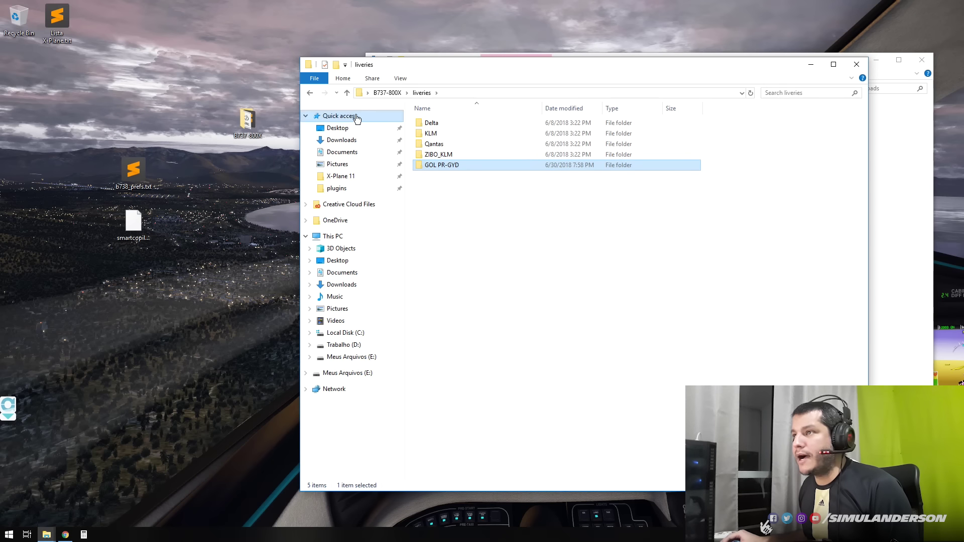
# Move the backed-up smartcopilot.cfg and b738_prefs.txt files from the desktop into the main B737-800X folder
pyautogui.click(386, 93)
pyautogui.moveTo(185, 170); pyautogui.dragTo(116, 244)
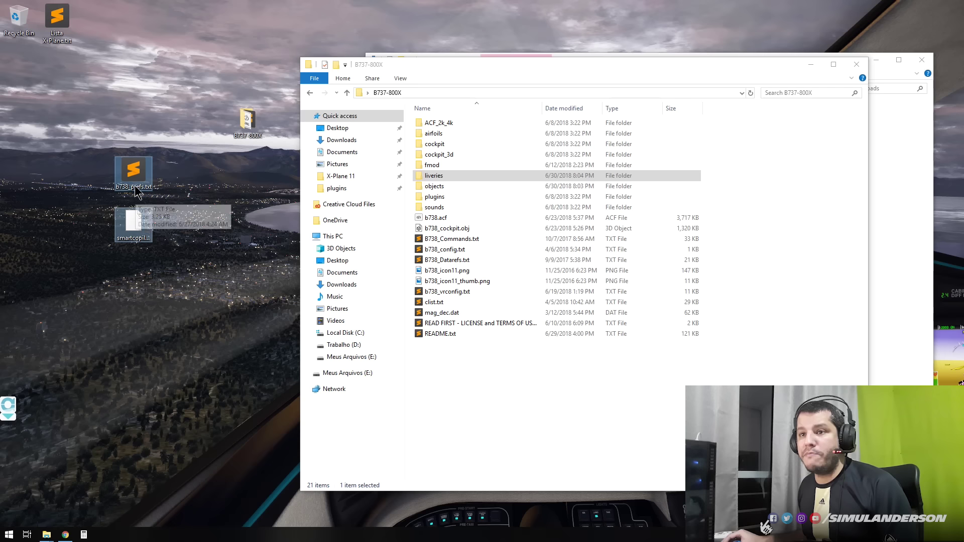
pyautogui.click(135, 230)
pyautogui.moveTo(135, 230); pyautogui.dragTo(484, 415)
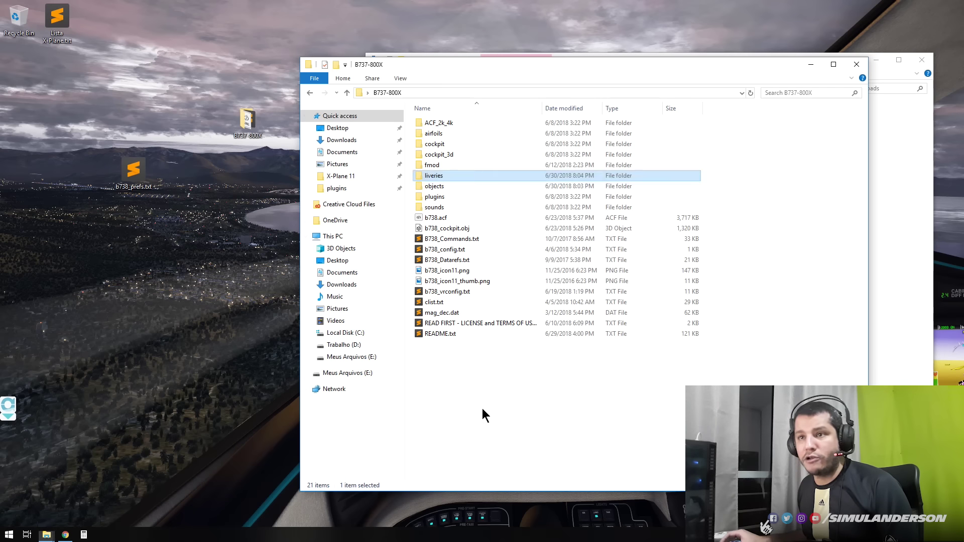
pyautogui.moveTo(134, 172); pyautogui.dragTo(426, 397)
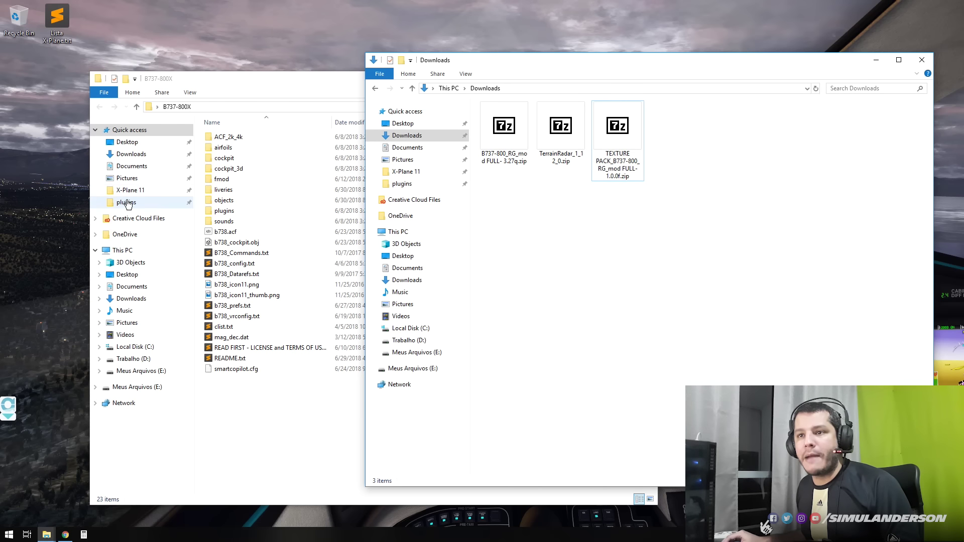
# Open the Resources\plugins folder of X-Plane 11 and locate the TerrainRadar plugin folder
pyautogui.click(125, 190)
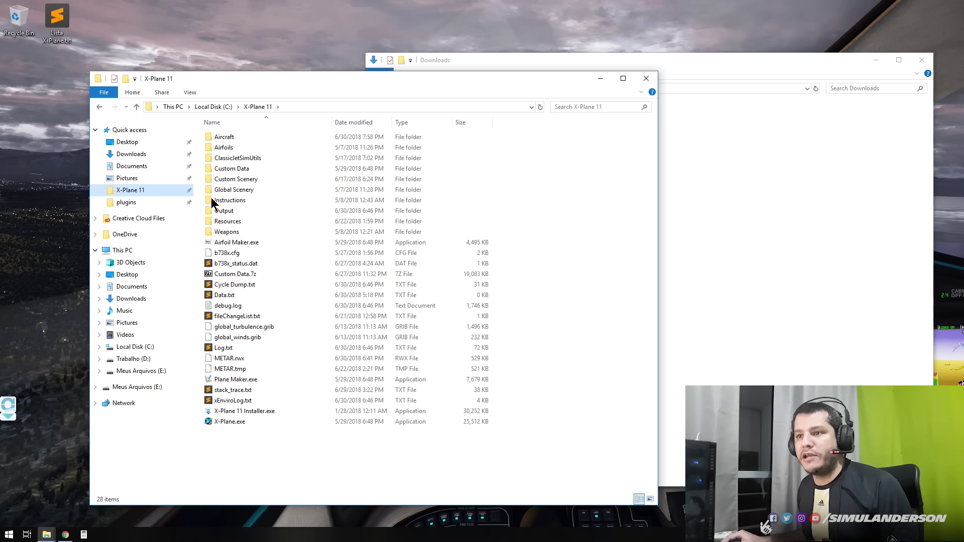
pyautogui.doubleClick(235, 221)
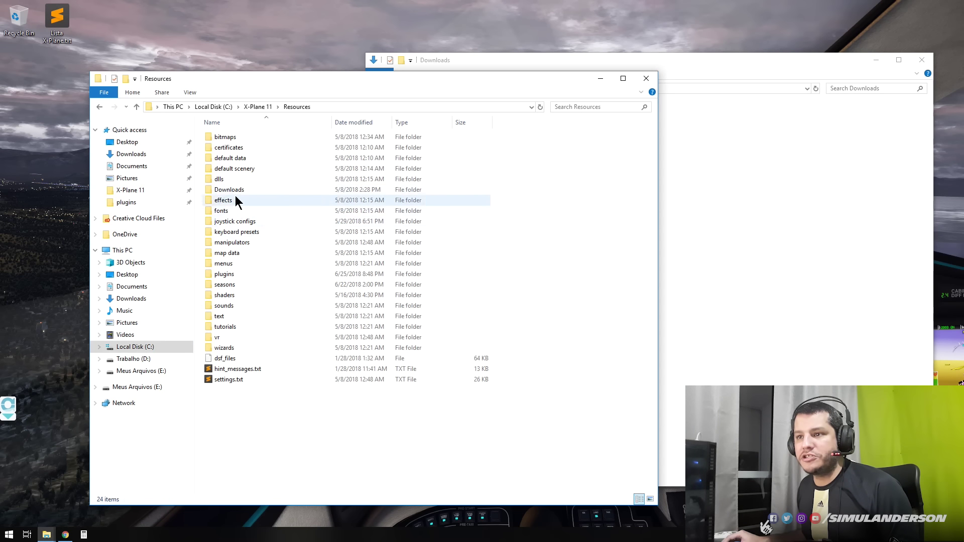
pyautogui.doubleClick(225, 273)
pyautogui.click(762, 198)
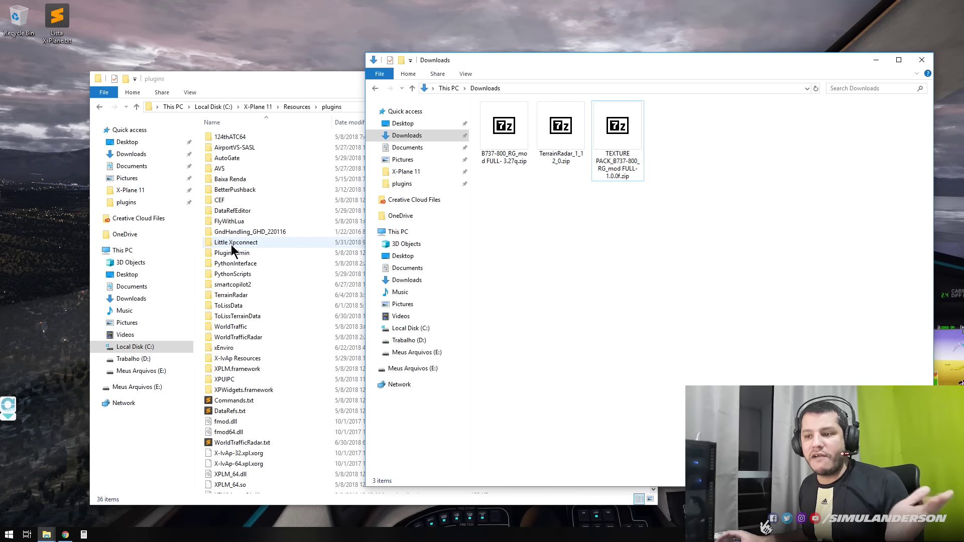
pyautogui.click(234, 296)
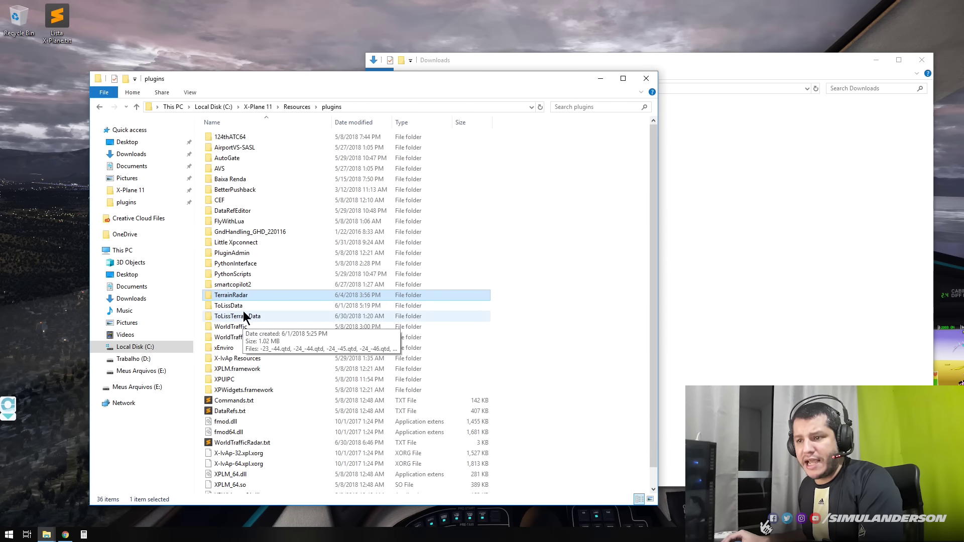
pyautogui.hotkey('shift', 'Delete')
pyautogui.click(521, 309)
# Move the completed B737-800X folder from the desktop into X-Plane 11's Aircraft folder
pyautogui.moveTo(351, 78); pyautogui.dragTo(575, 30)
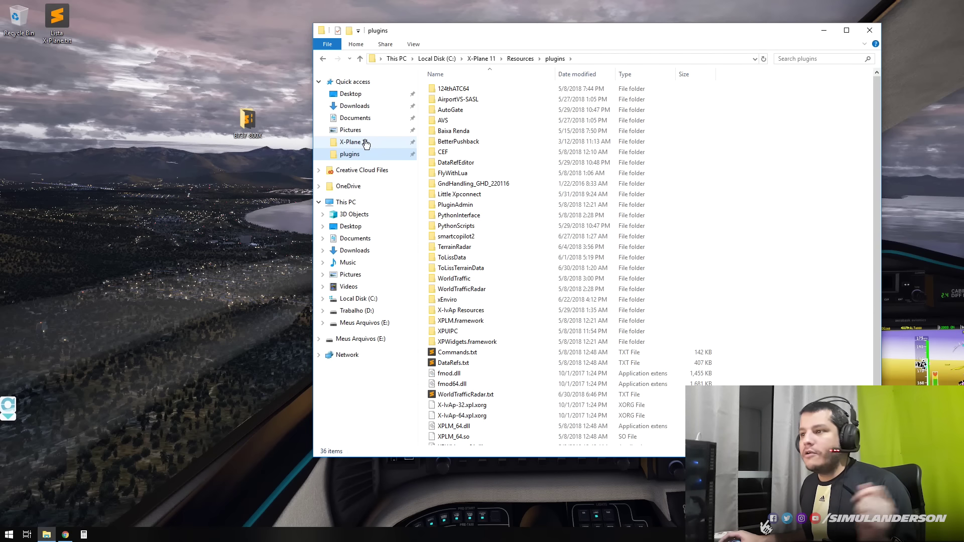
pyautogui.click(358, 144)
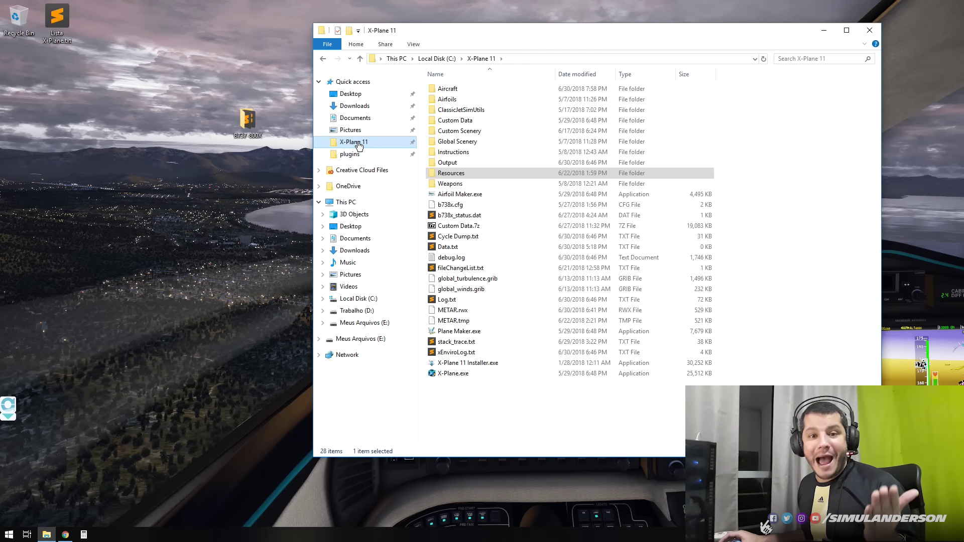
pyautogui.doubleClick(452, 90)
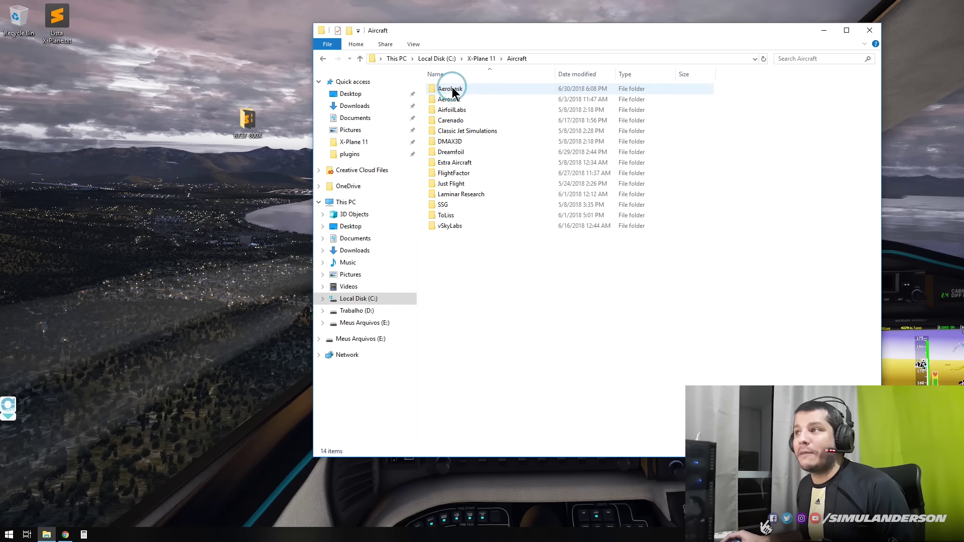
pyautogui.moveTo(247, 120); pyautogui.dragTo(478, 394)
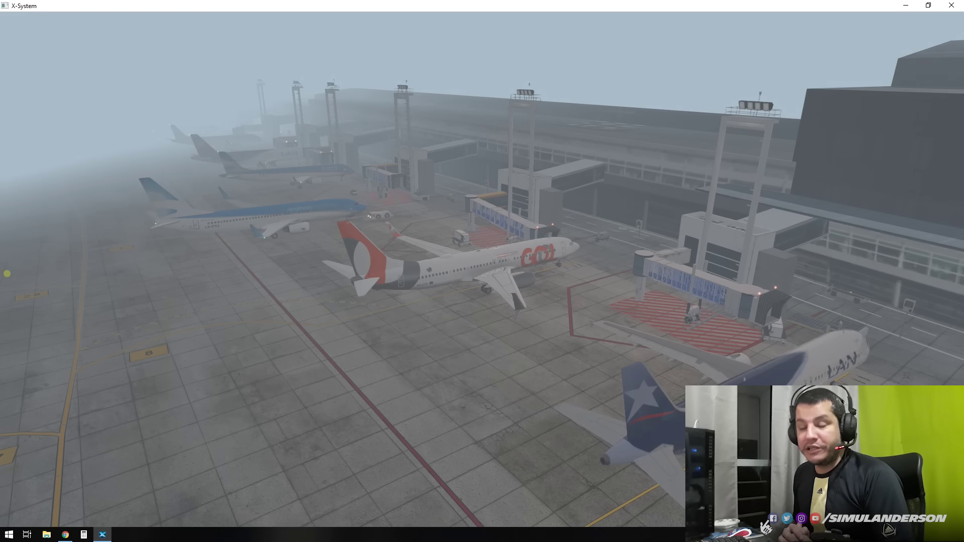
# Switch to the 3D cockpit view in X-Plane and turn on the aircraft's battery on the overhead panel
pyautogui.hotkey('shift', '9')
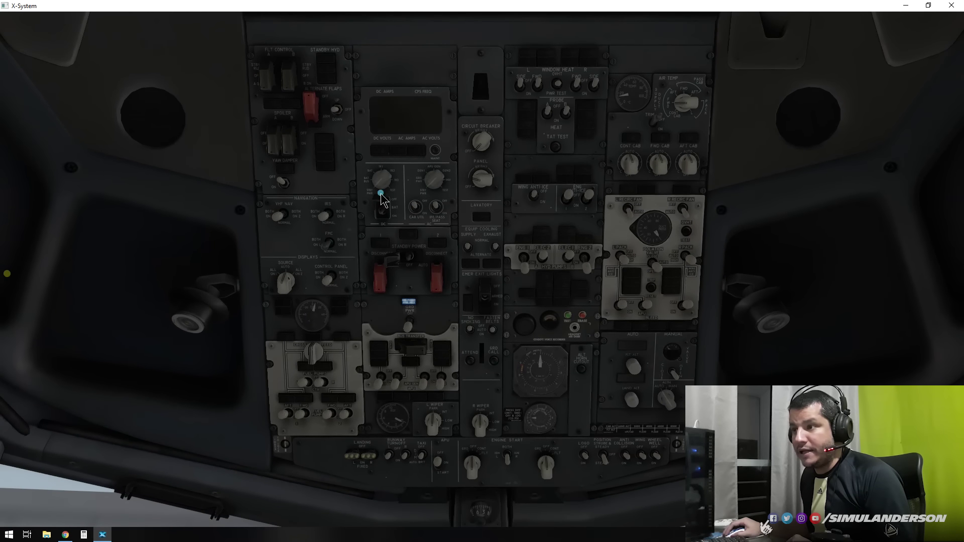
pyautogui.click(381, 200)
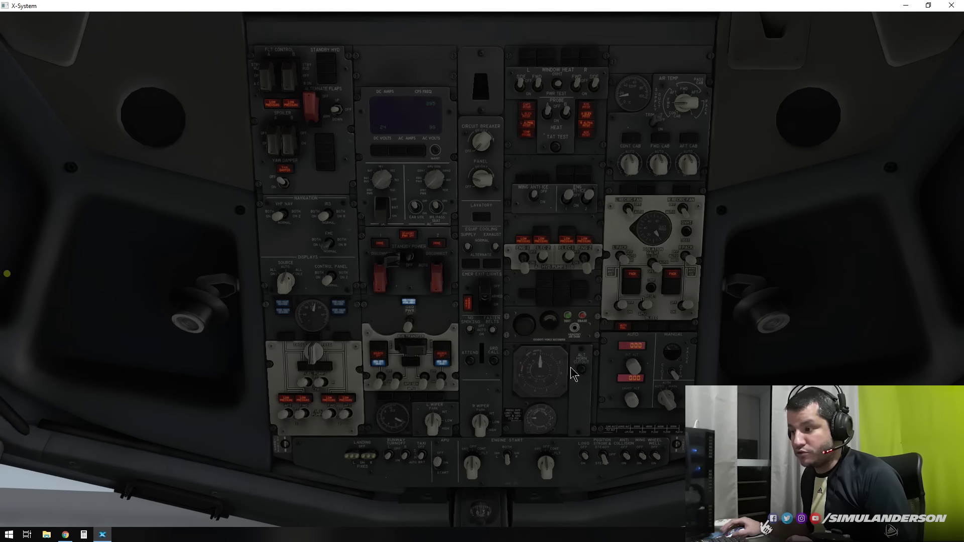
pyautogui.click(305, 415)
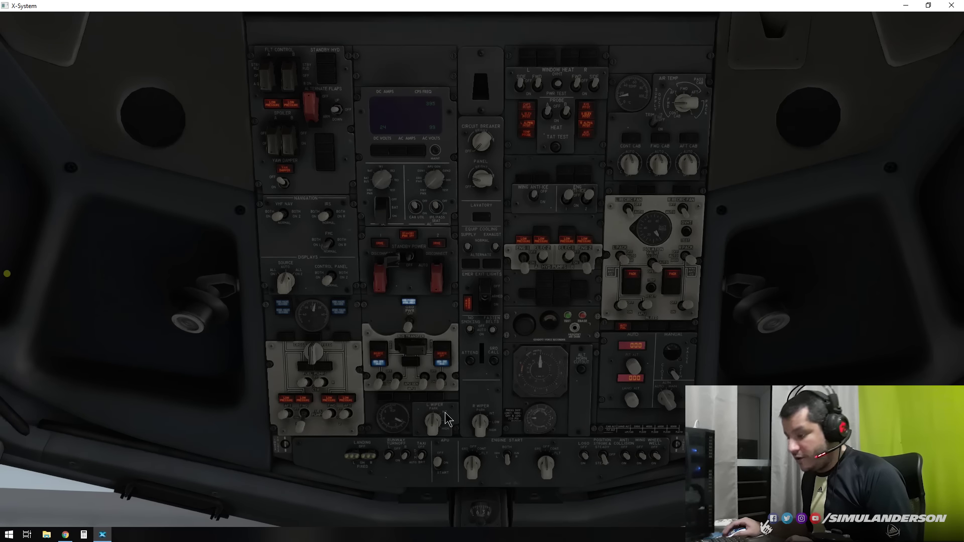
# Set the nosewheel axis to YAW on the FMC's Hardware page, under Advanced and Other Config
pyautogui.press('KP_2')
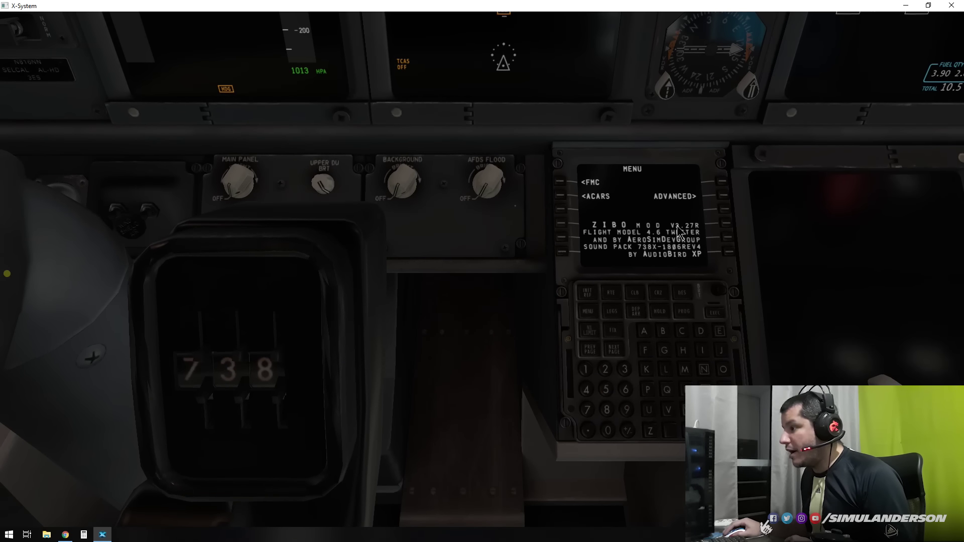
pyautogui.click(723, 195)
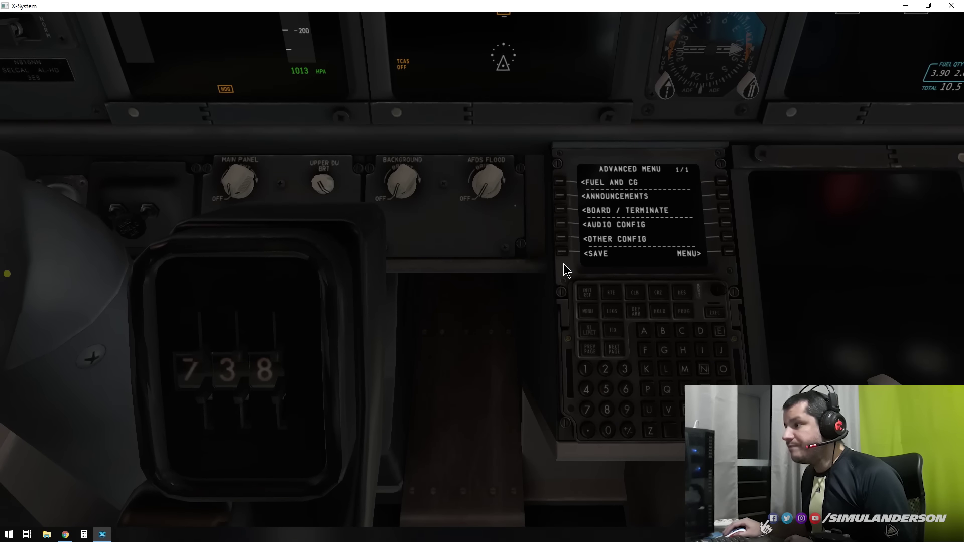
pyautogui.click(563, 238)
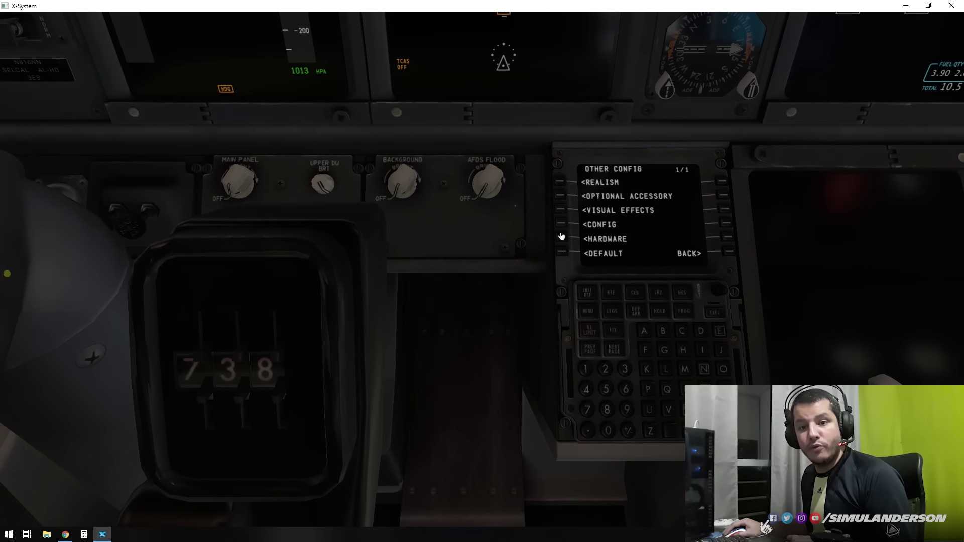
pyautogui.click(562, 236)
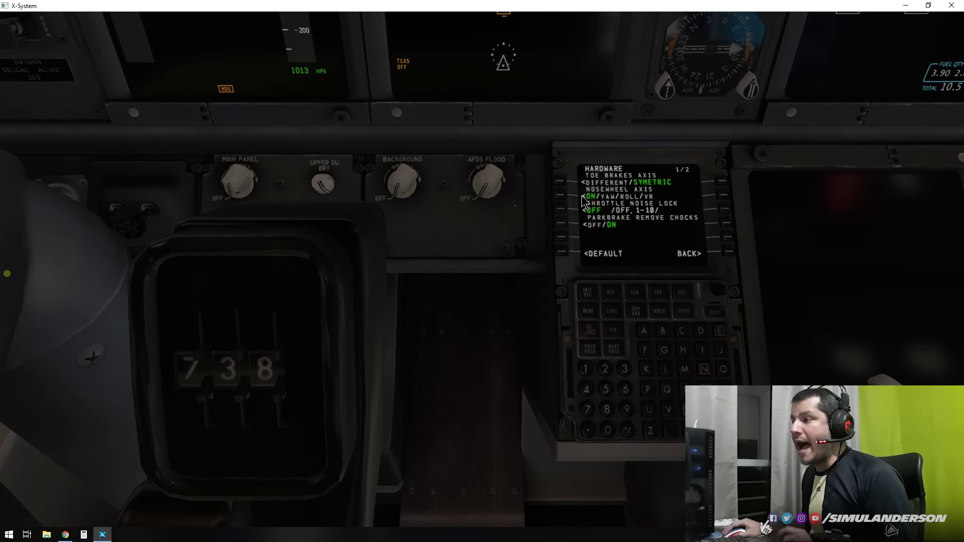
pyautogui.click(561, 195)
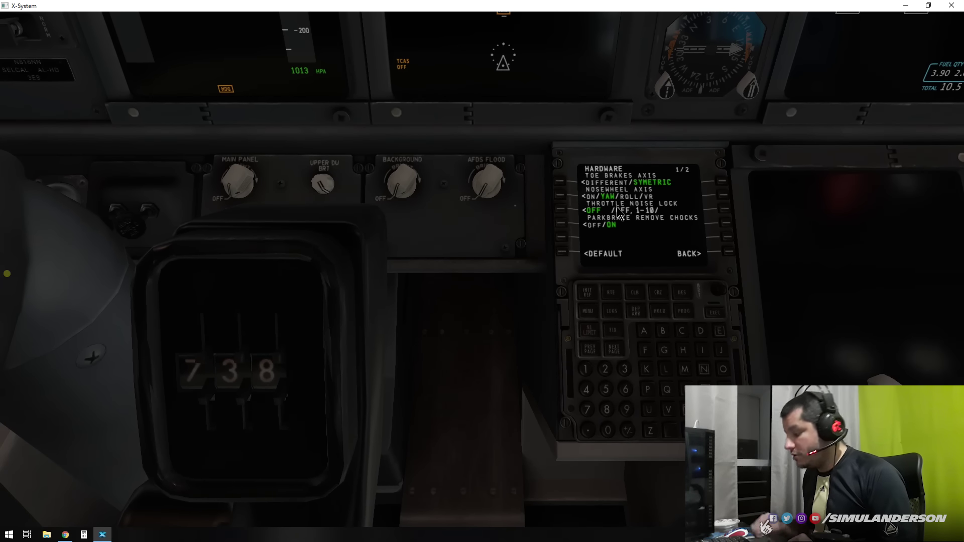
# View the throttle pedestal, open the joystick settings for the Logitech Extreme 3D and leave the command selection list
pyautogui.press('KP_1')
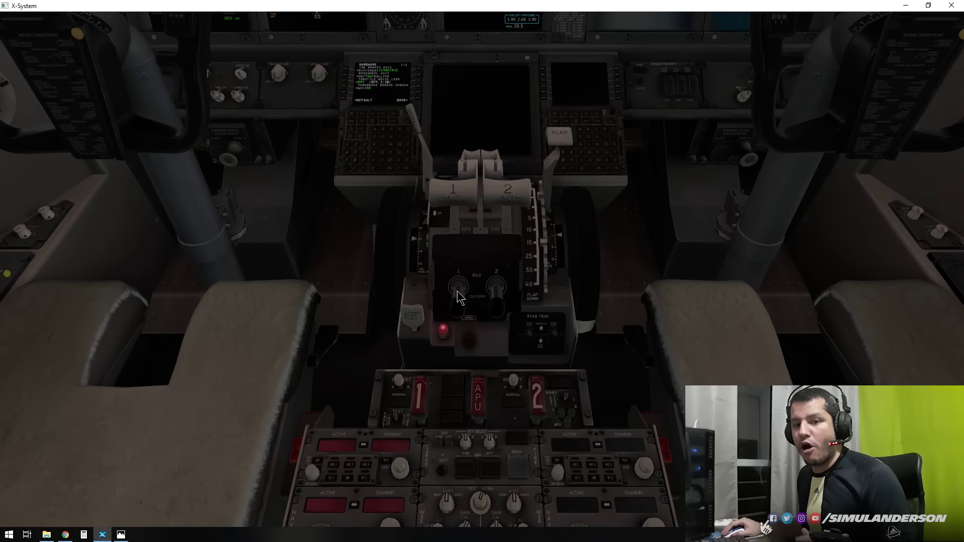
pyautogui.moveTo(914, 17)
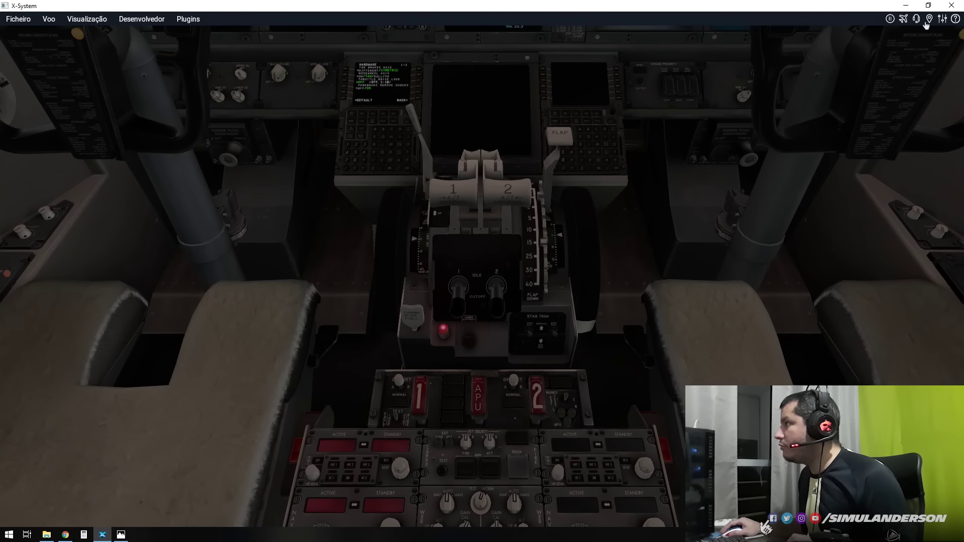
pyautogui.click(943, 19)
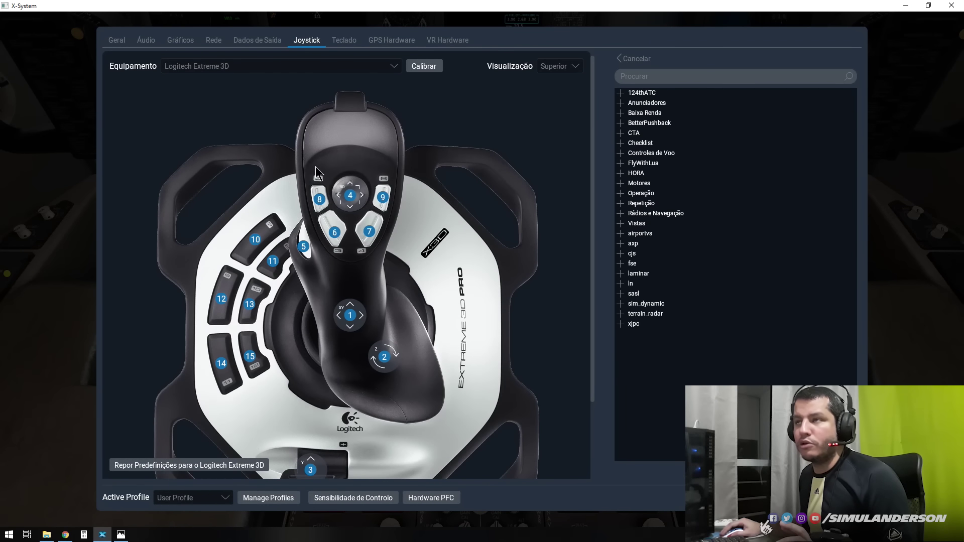
pyautogui.click(340, 43)
pyautogui.click(303, 40)
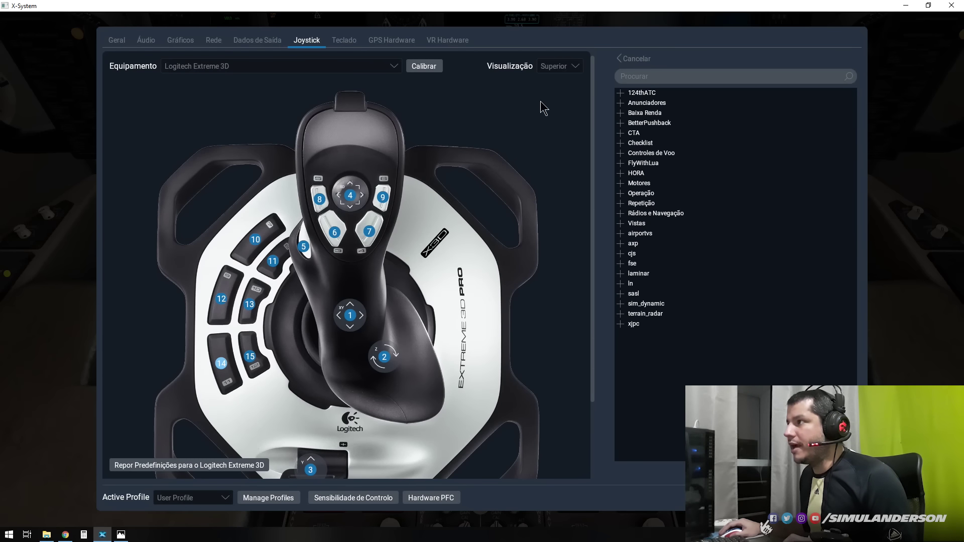
pyautogui.click(634, 57)
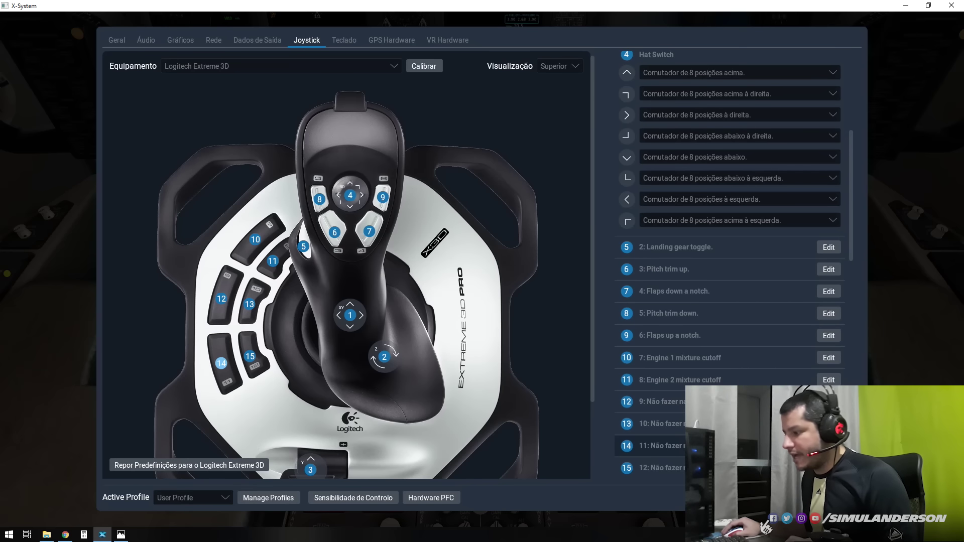
# Assign the laminar/B738 engine command "Engine 1 mixture cutoff/idle" to joystick button 11
pyautogui.click(829, 446)
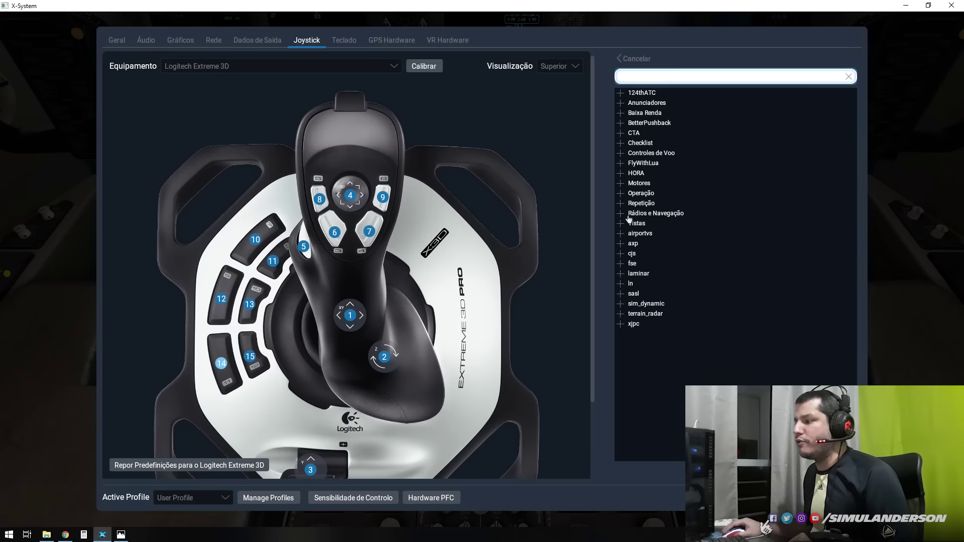
pyautogui.click(642, 275)
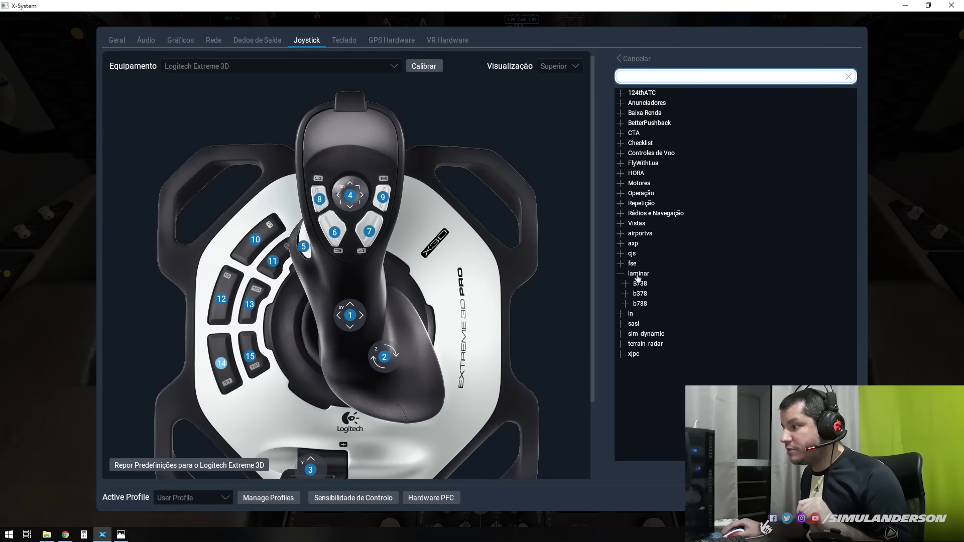
pyautogui.click(640, 284)
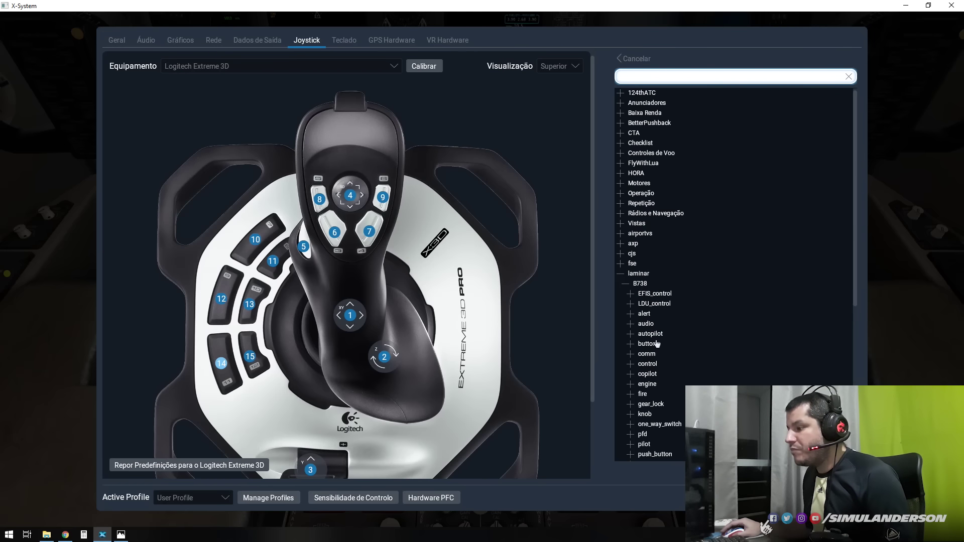
pyautogui.click(648, 385)
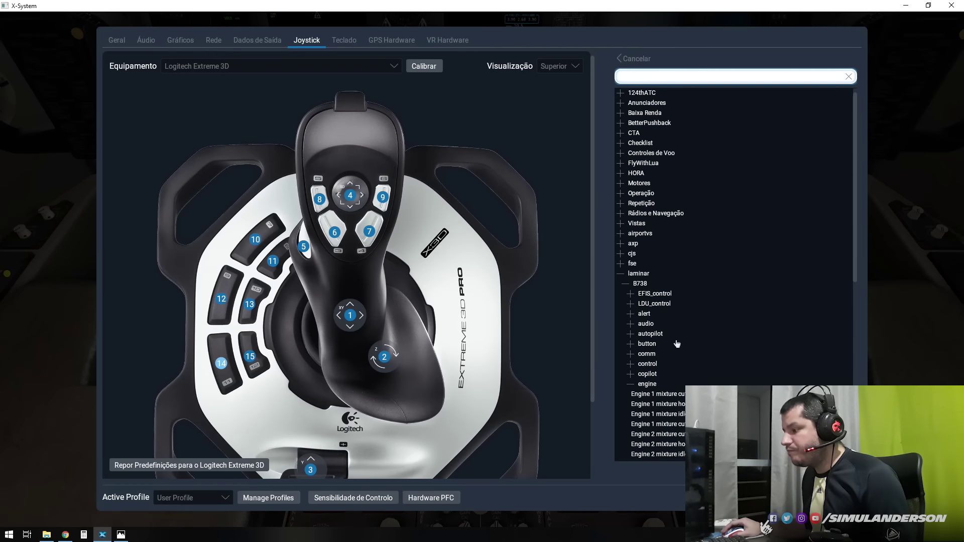
pyautogui.scroll(-2, 651, 372)
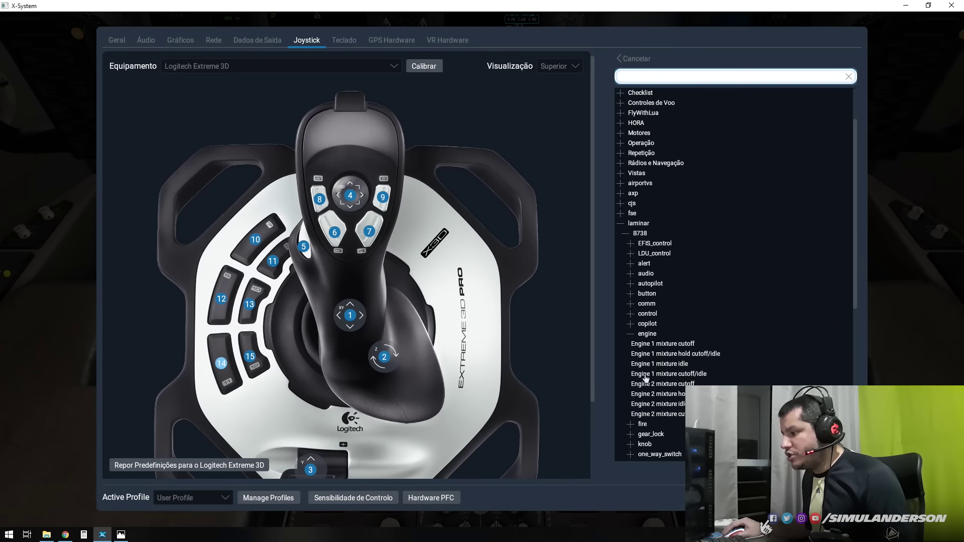
pyautogui.click(696, 376)
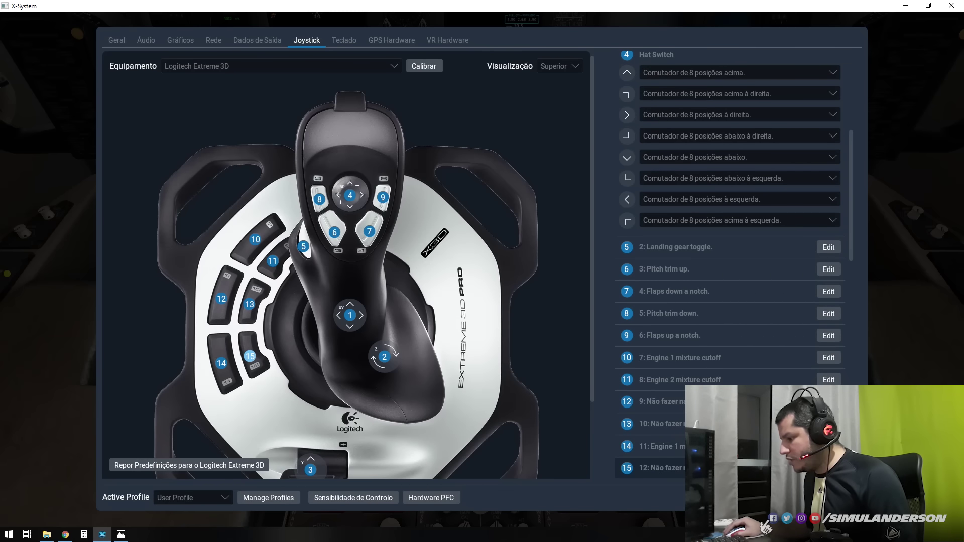
# Assign the laminar/B738 engine command "Engine 2 mixture cutoff/idle" to joystick button 12 and leave the joystick settings
pyautogui.click(829, 468)
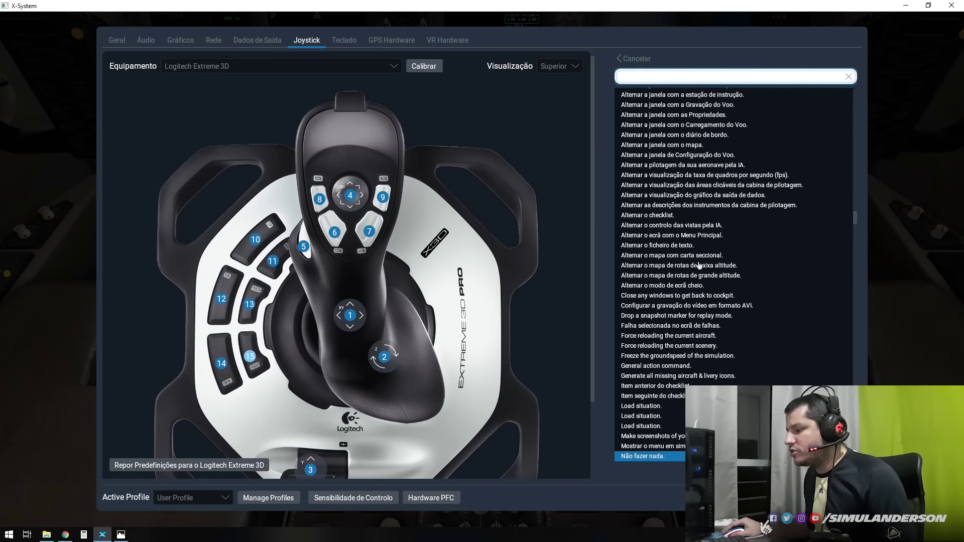
pyautogui.write('sahdkjah')
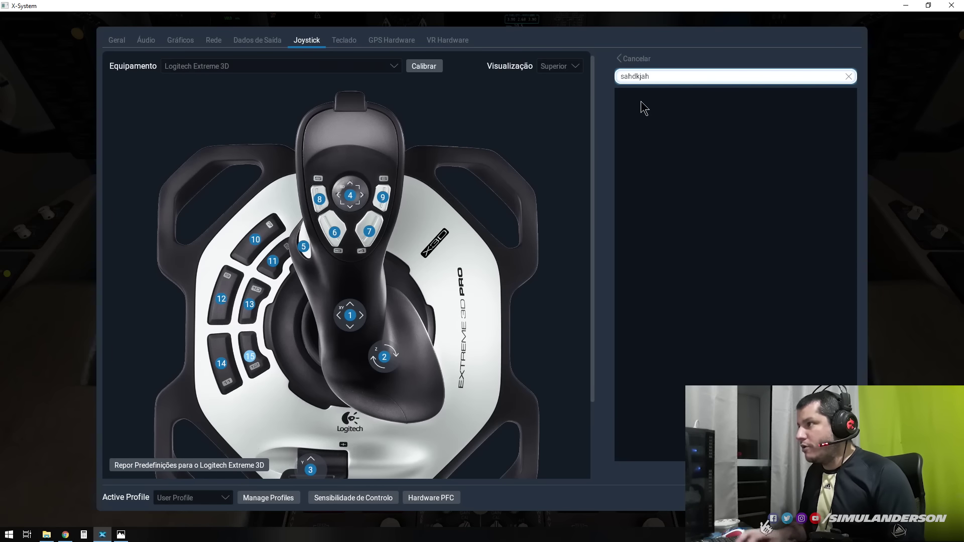
pyautogui.press('BackSpace')
pyautogui.press('BackSpace')
pyautogui.press('BackSpace')
pyautogui.press('BackSpace')
pyautogui.press('BackSpace')
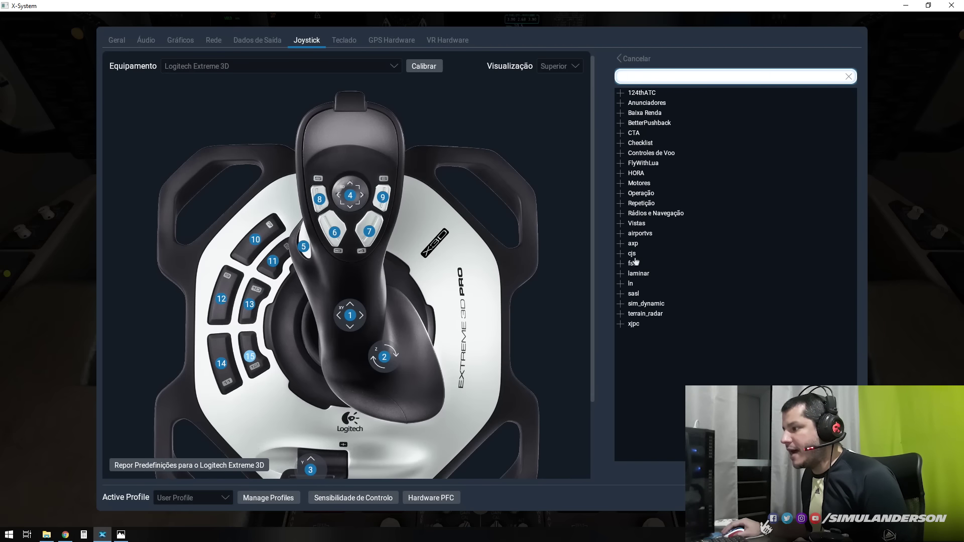
pyautogui.click(641, 275)
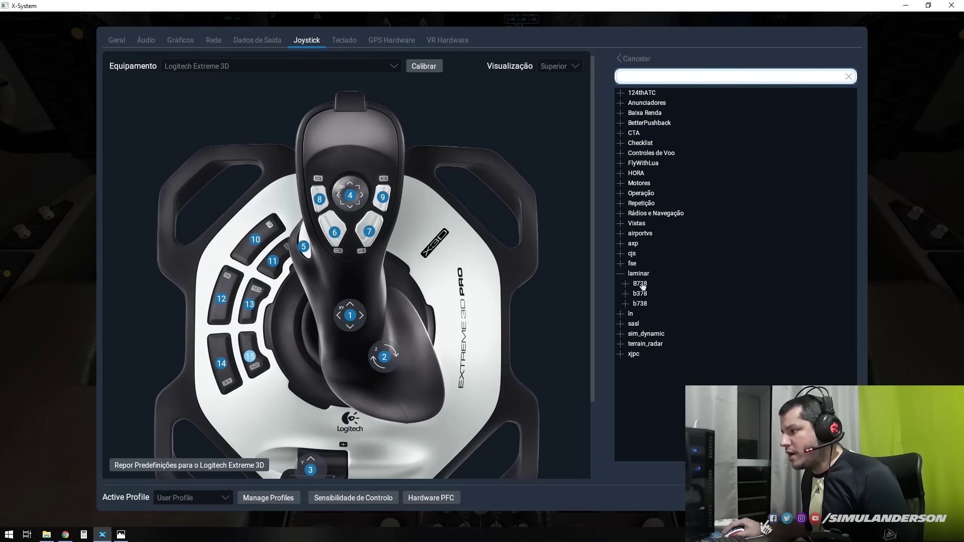
pyautogui.click(642, 284)
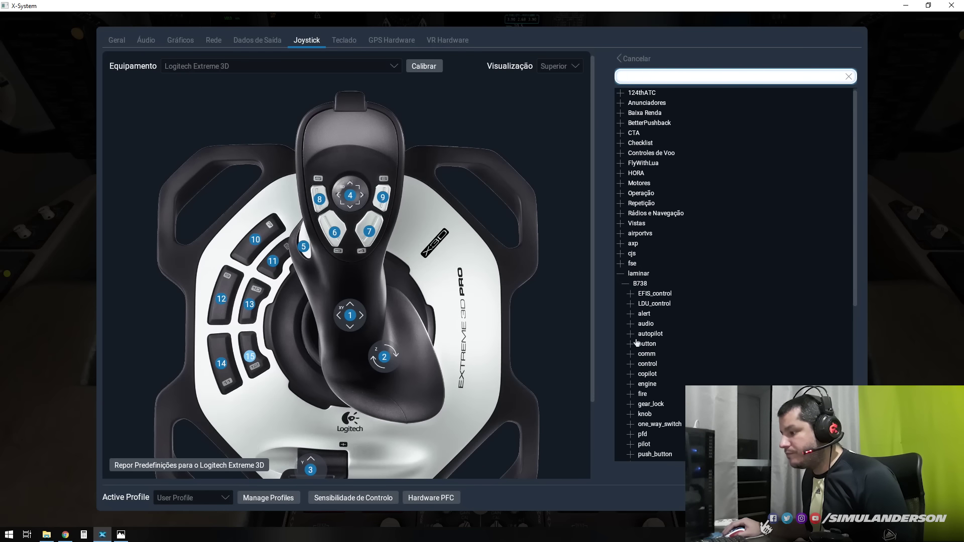
pyautogui.click(642, 383)
pyautogui.scroll(-4, 674, 379)
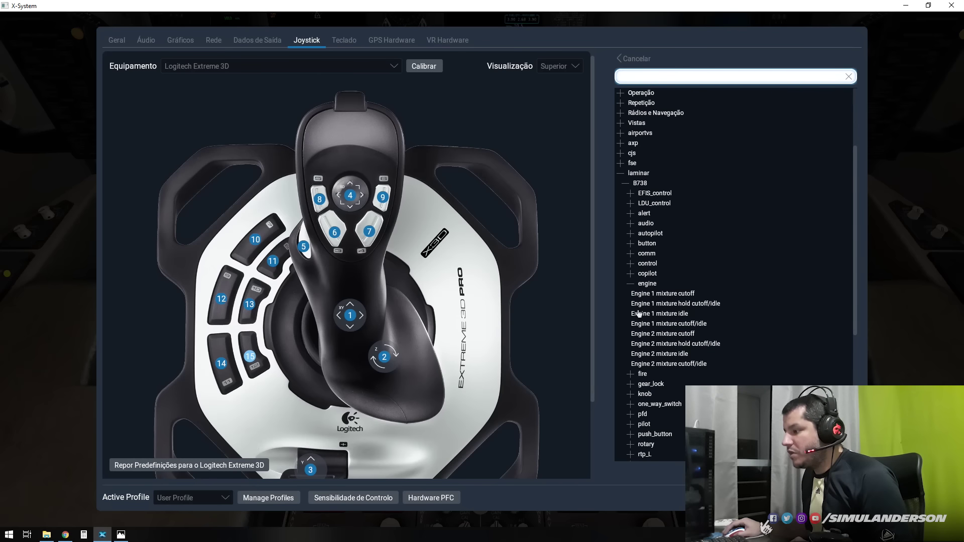
pyautogui.click(658, 365)
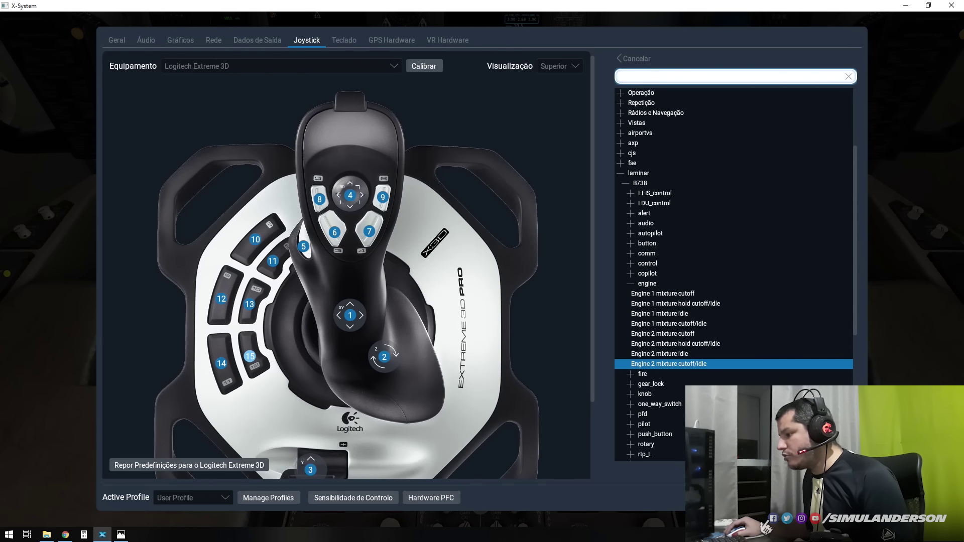
pyautogui.press('Escape')
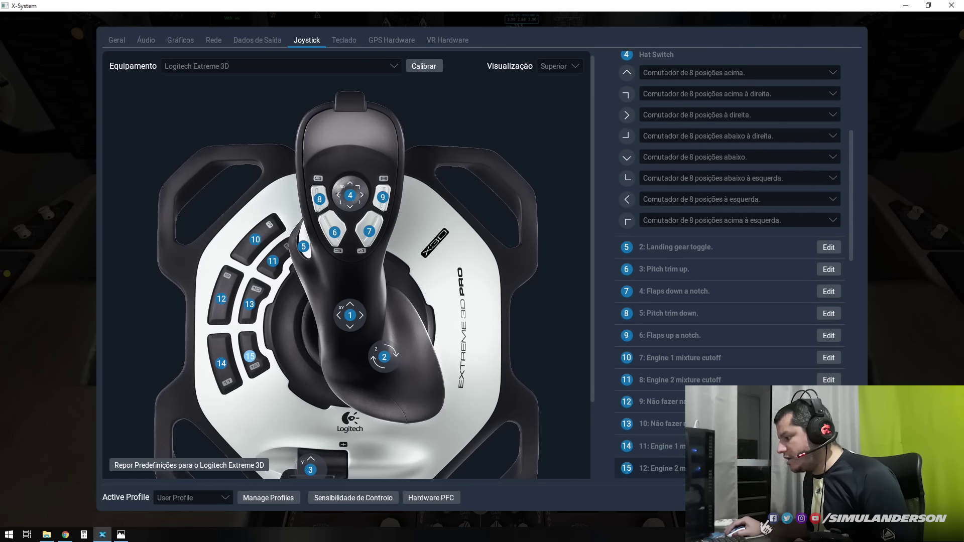
pyautogui.press('Escape')
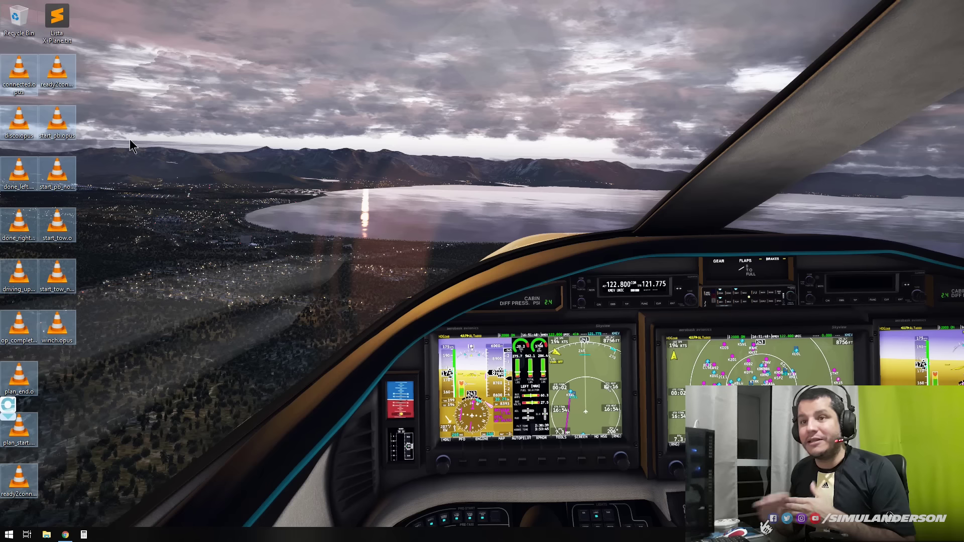
# Play the selected .opus pushback sound files on the desktop with VLC media player
pyautogui.rightClick(69, 76)
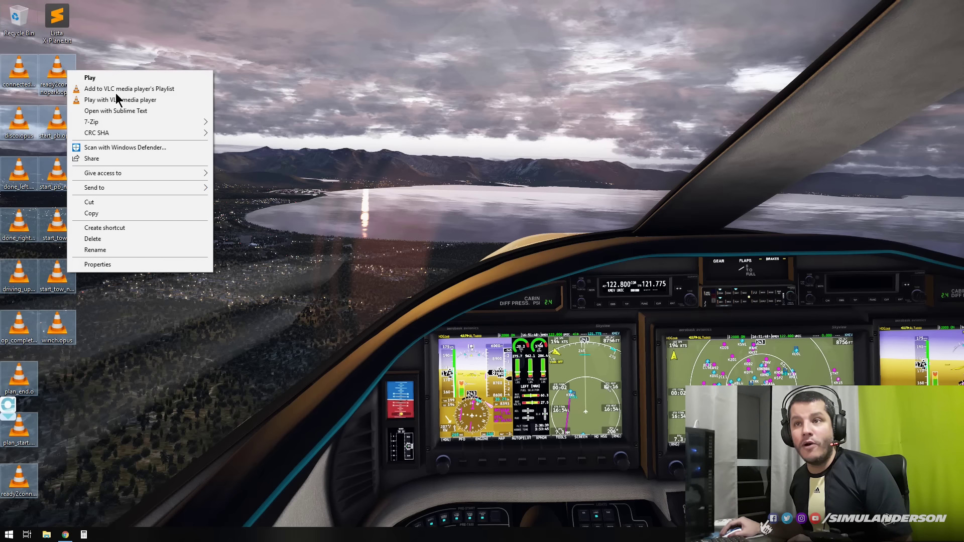
pyautogui.click(118, 99)
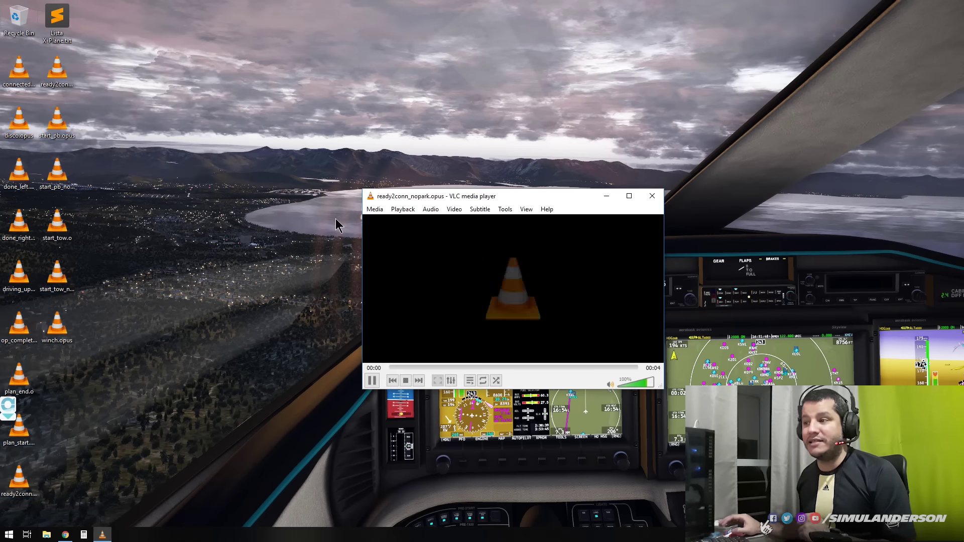